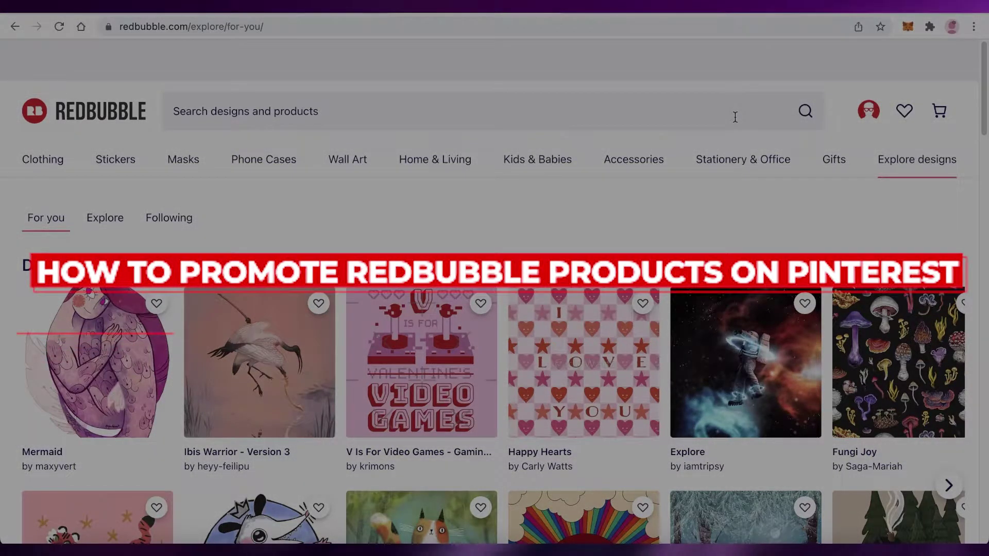
- Scroll through the Pinterest business home feed
scroll(735, 124, "down", 5)
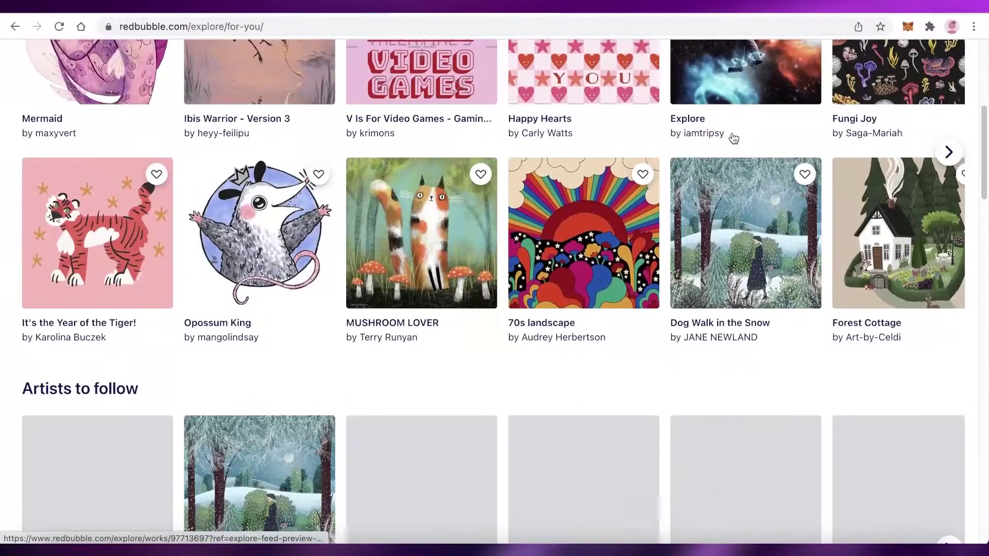
scroll(741, 135, "down", 5)
scroll(747, 135, "down", 6)
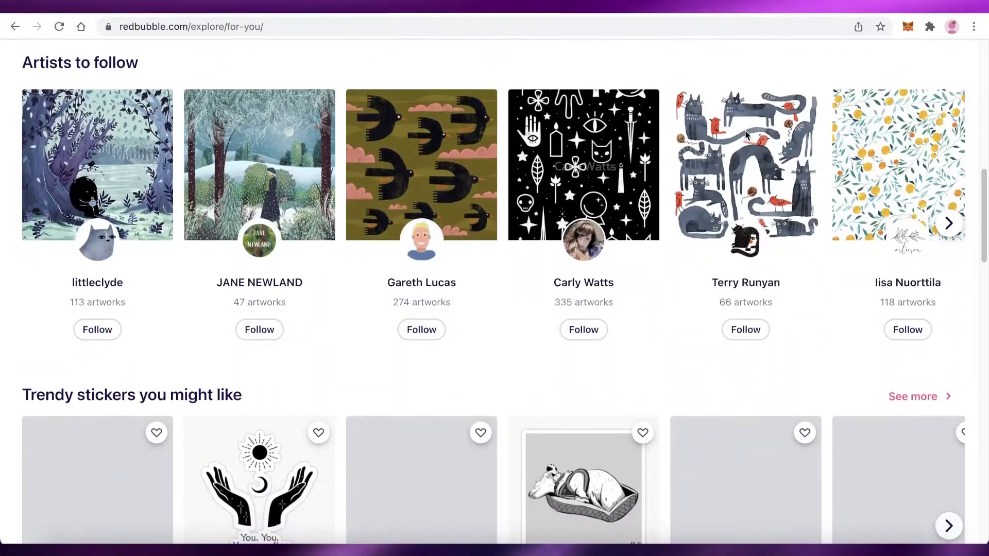
scroll(730, 141, "down", 10)
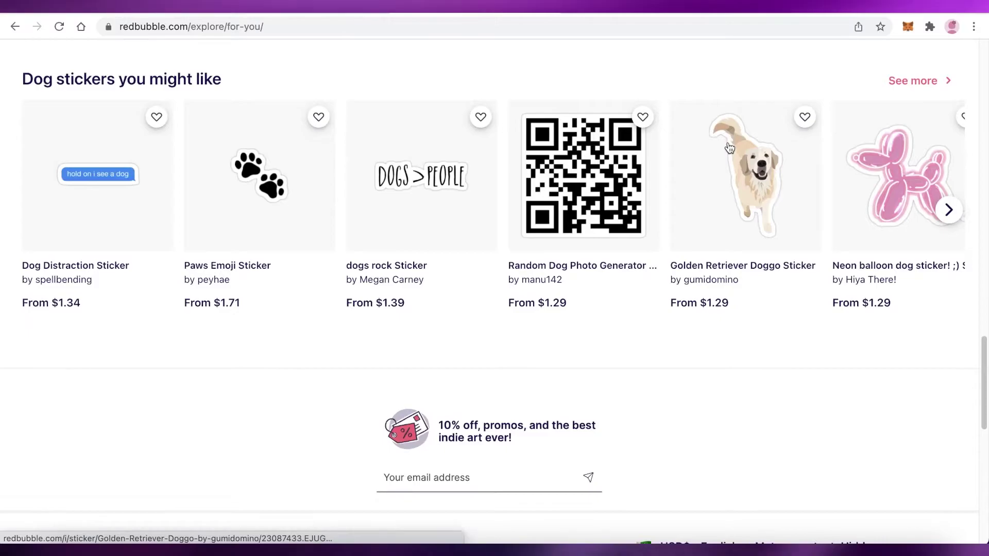
scroll(730, 147, "up", 20)
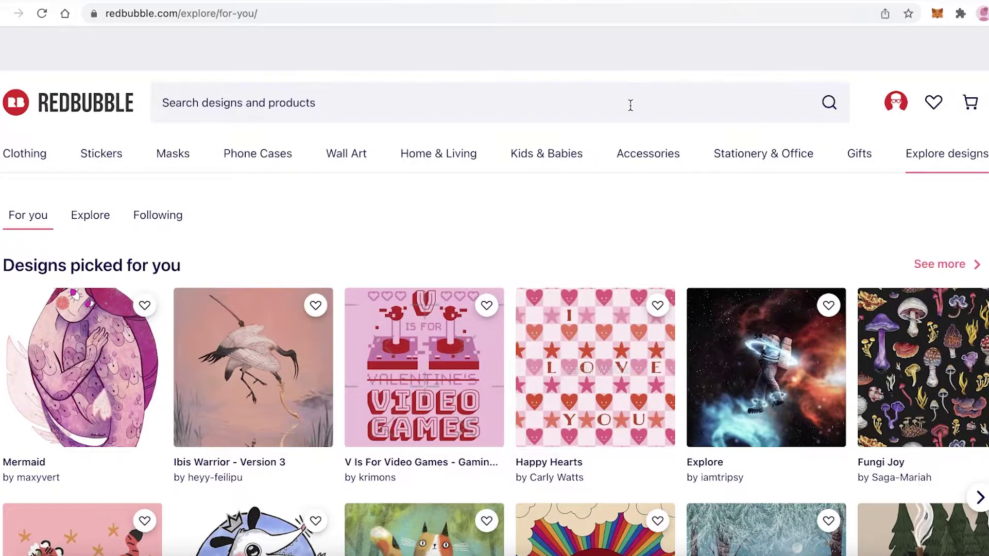
scroll(514, 124, "down", 4)
scroll(511, 248, "up", 4)
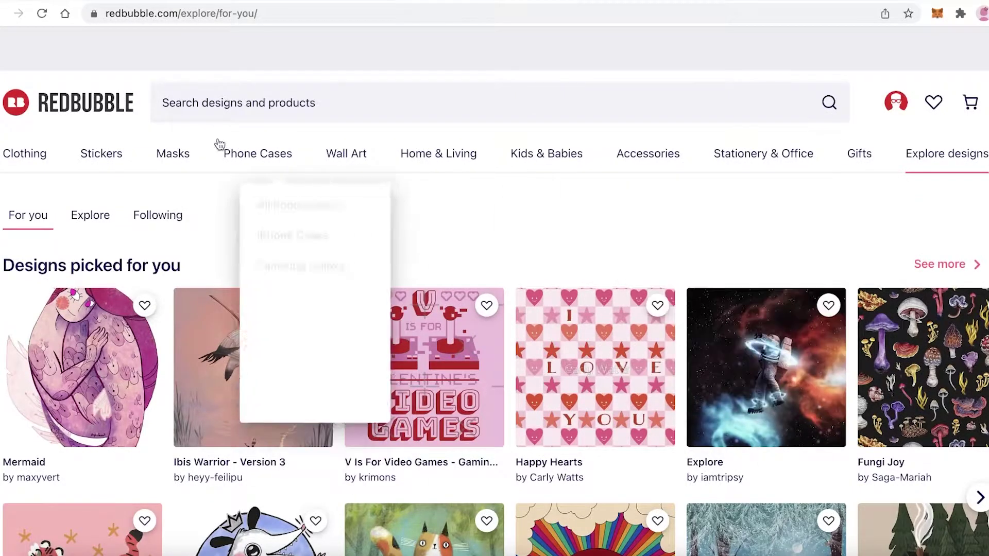
mouse_move(45, 153)
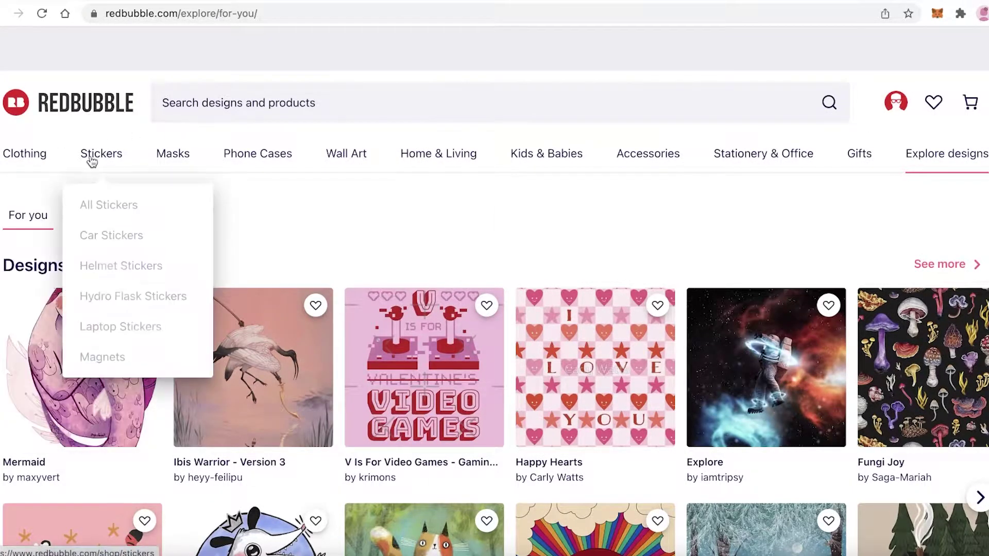
mouse_move(281, 154)
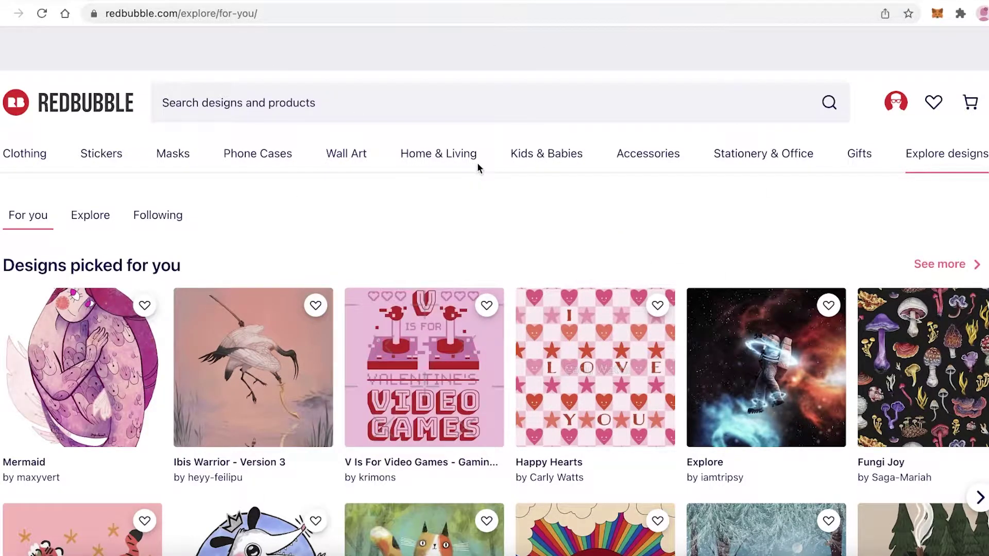
scroll(475, 161, "down", 3)
scroll(406, 164, "down", 5)
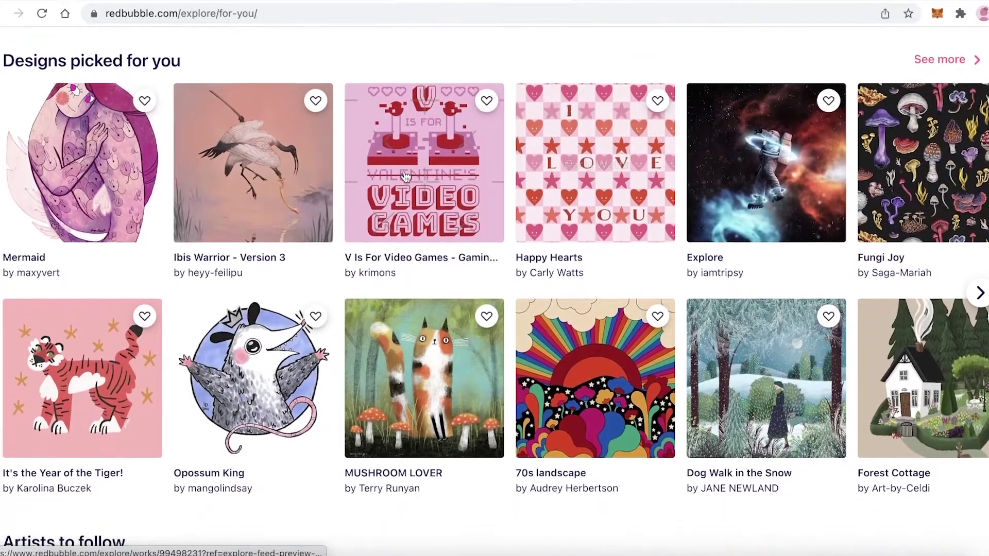
scroll(405, 183, "down", 10)
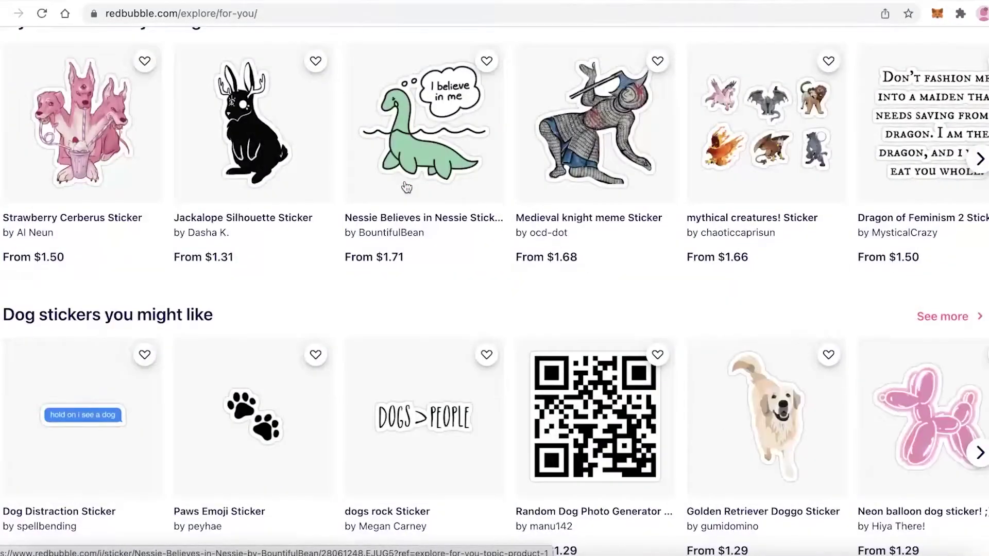
scroll(407, 187, "up", 15)
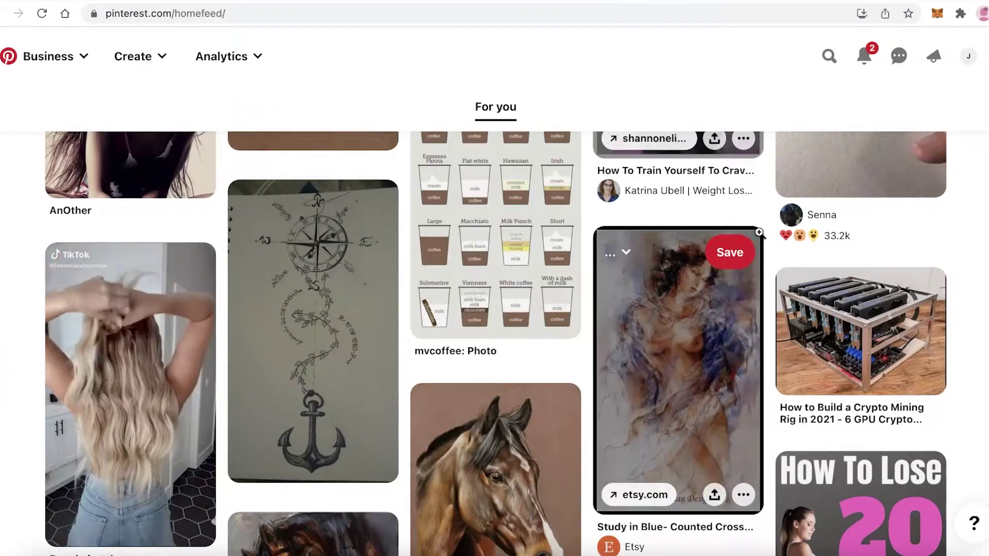
scroll(364, 247, "down", 5)
scroll(364, 248, "down", 20)
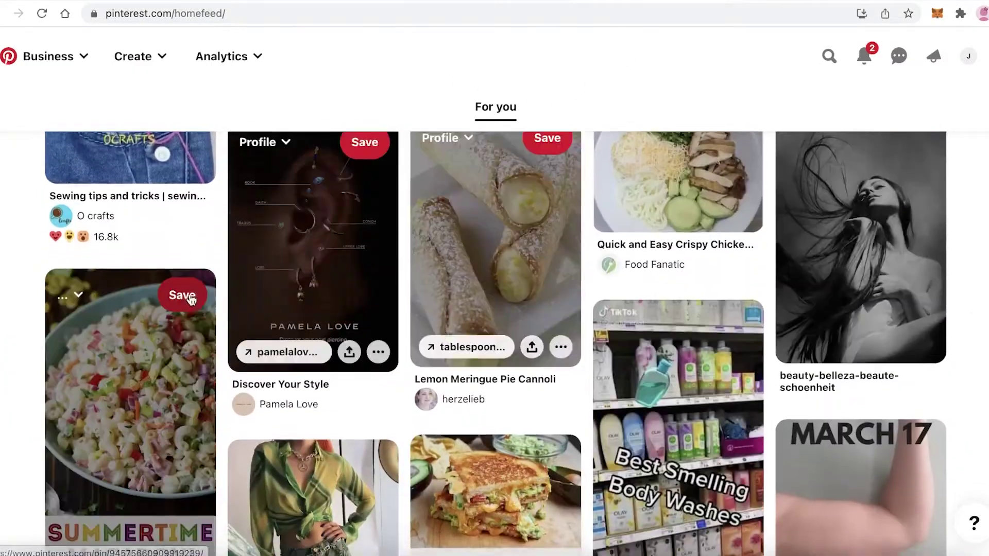
scroll(238, 375, "down", 7)
scroll(273, 364, "up", 8)
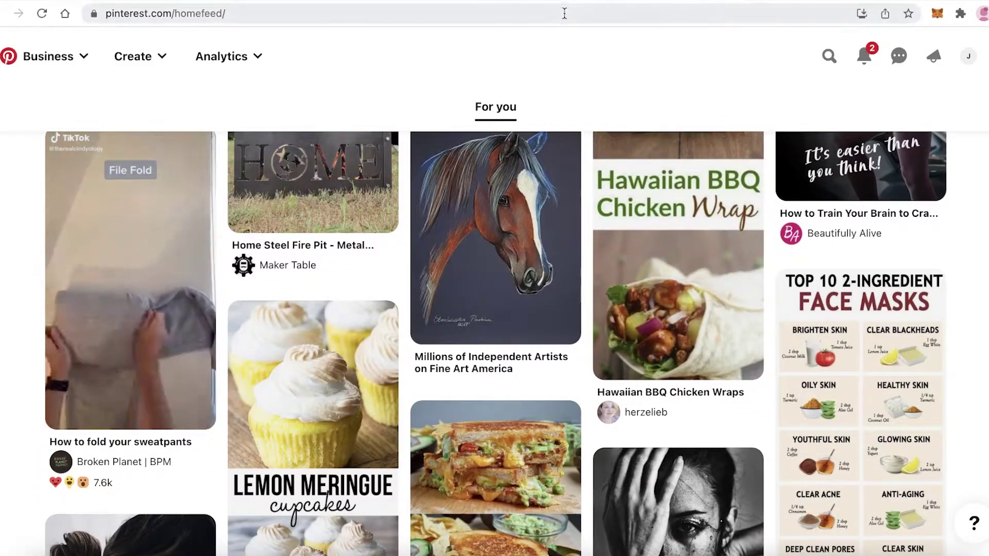
scroll(577, 100, "down", 6)
scroll(571, 104, "down", 10)
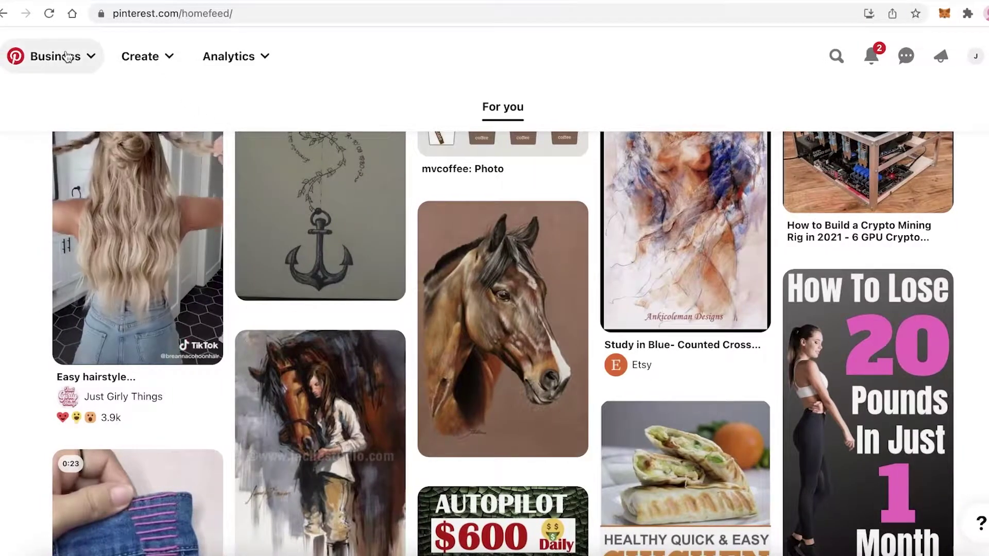
- Check the business account and analytics menus, then open Redbubble's Clothing category page
left_click(63, 57)
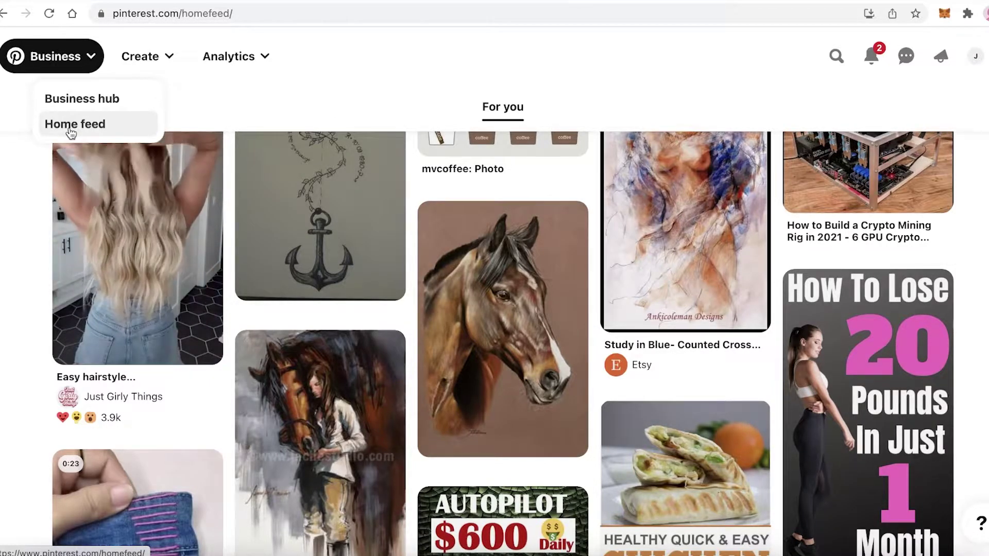
scroll(62, 154, "down", 2)
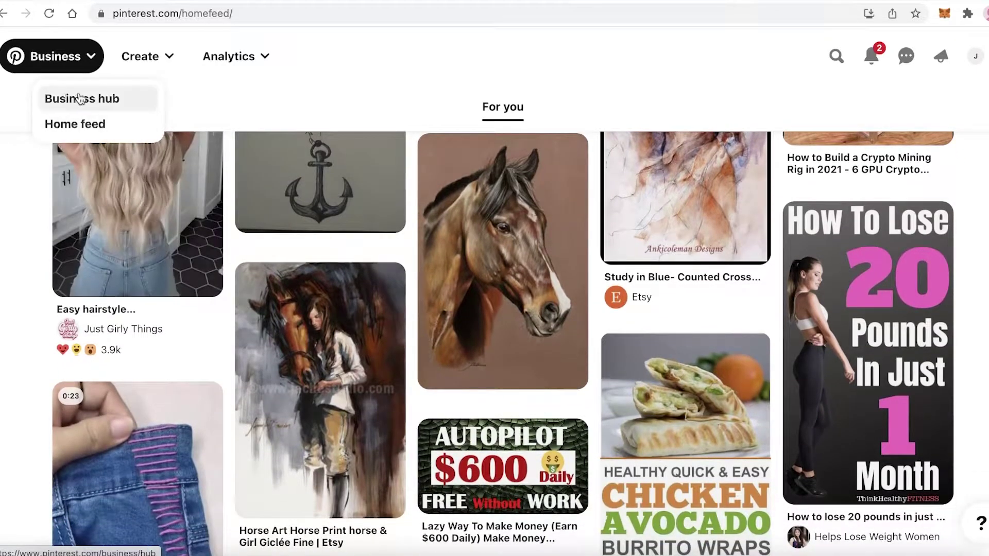
left_click(218, 68)
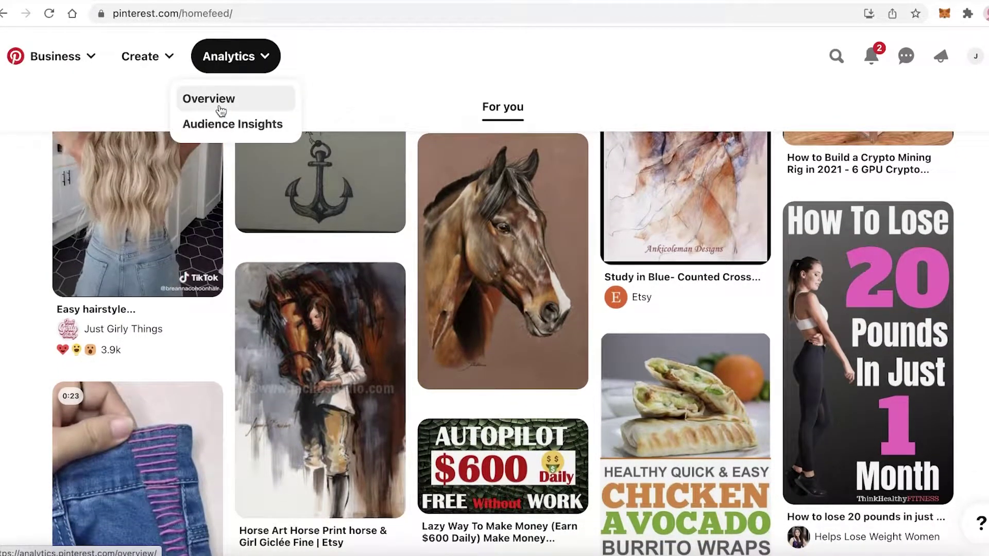
scroll(221, 110, "up", 1)
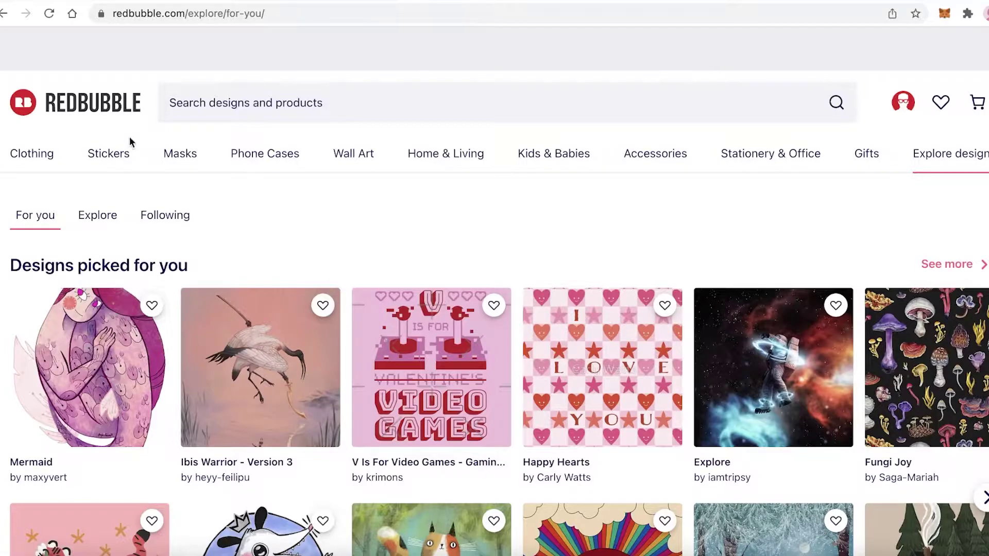
left_click(23, 164)
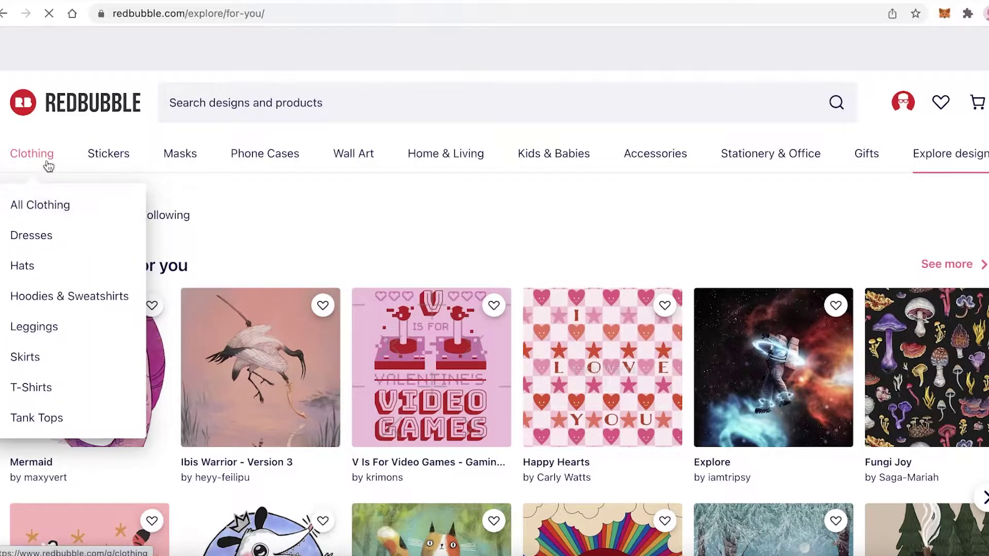
scroll(431, 201, "down", 6)
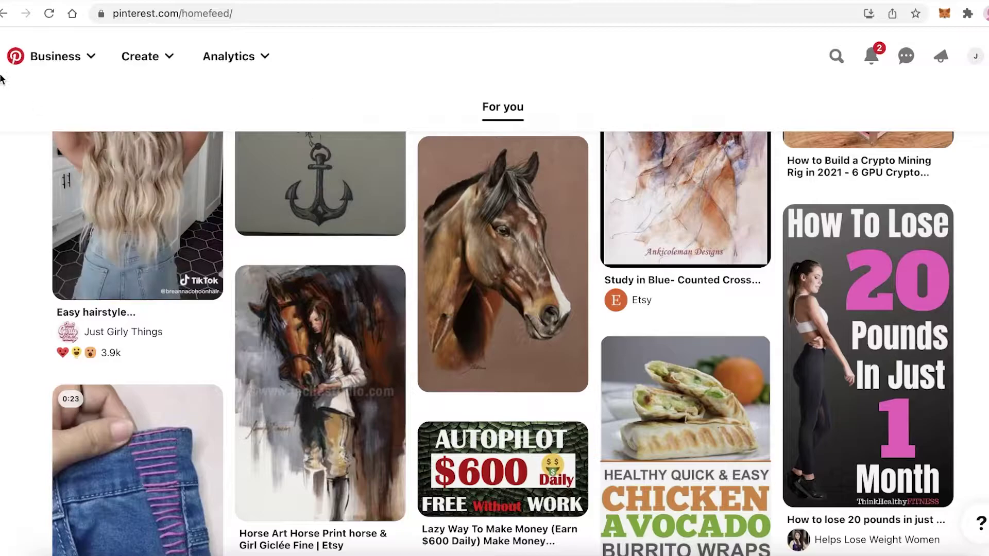
- Start a new pin in Pinterest's pin builder via Create Pin
left_click(23, 61)
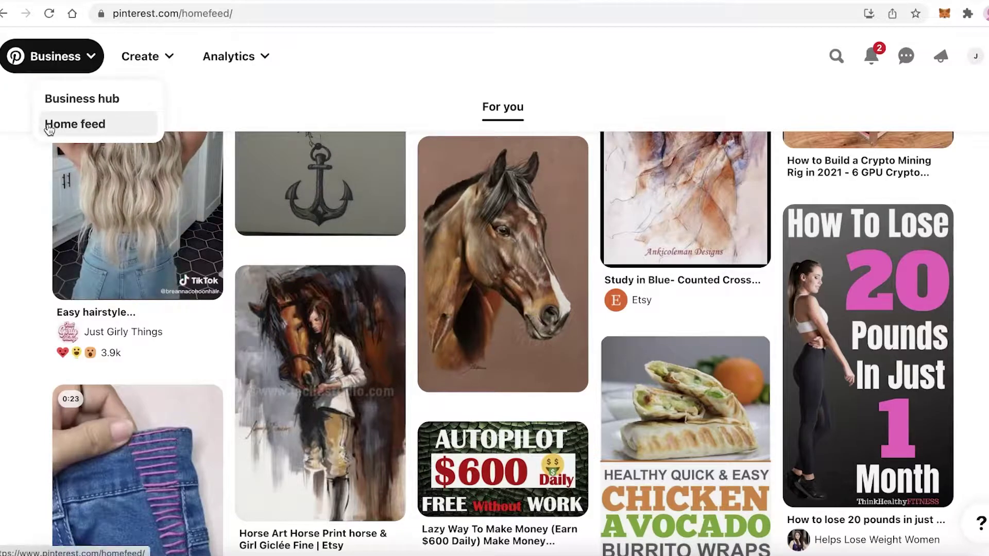
left_click(471, 85)
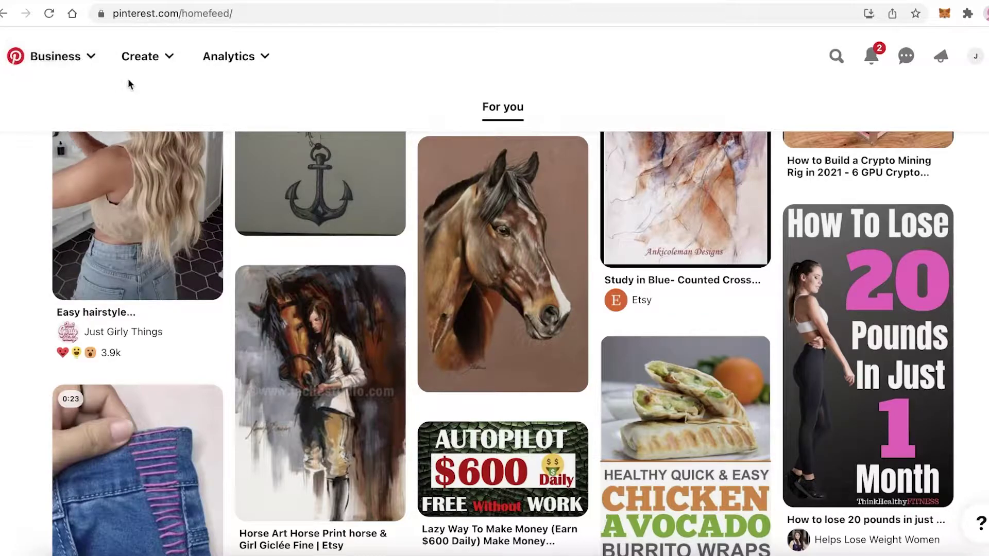
left_click(149, 67)
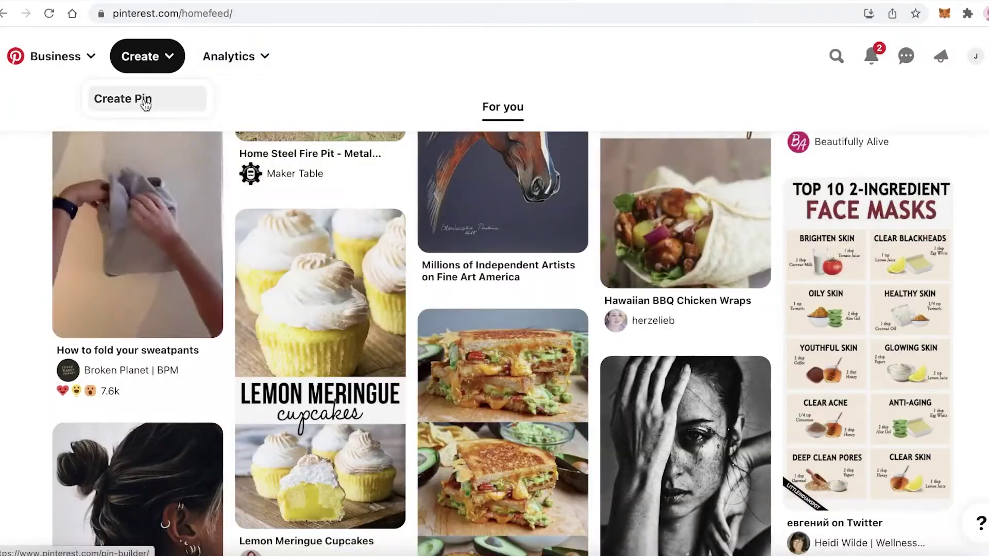
left_click(144, 102)
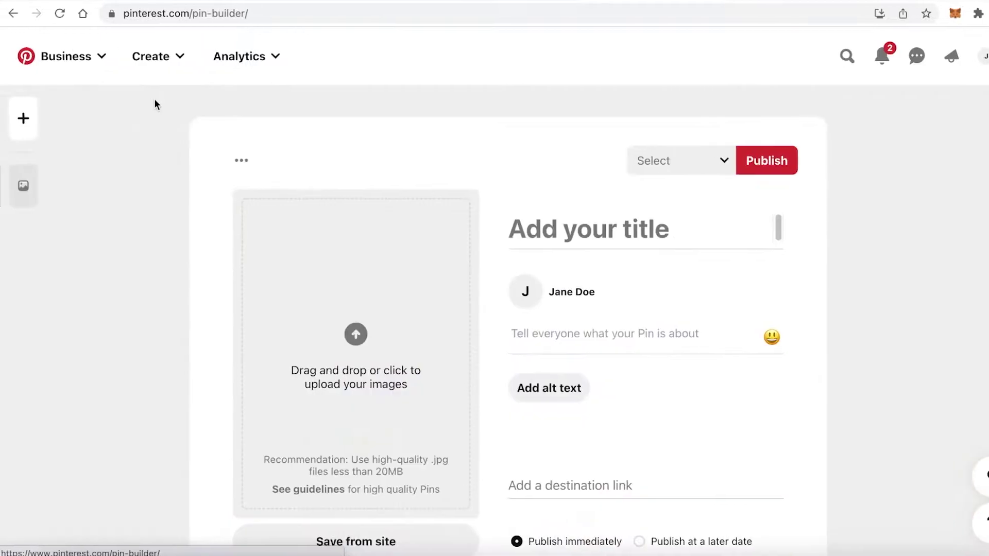
scroll(360, 164, "down", 1)
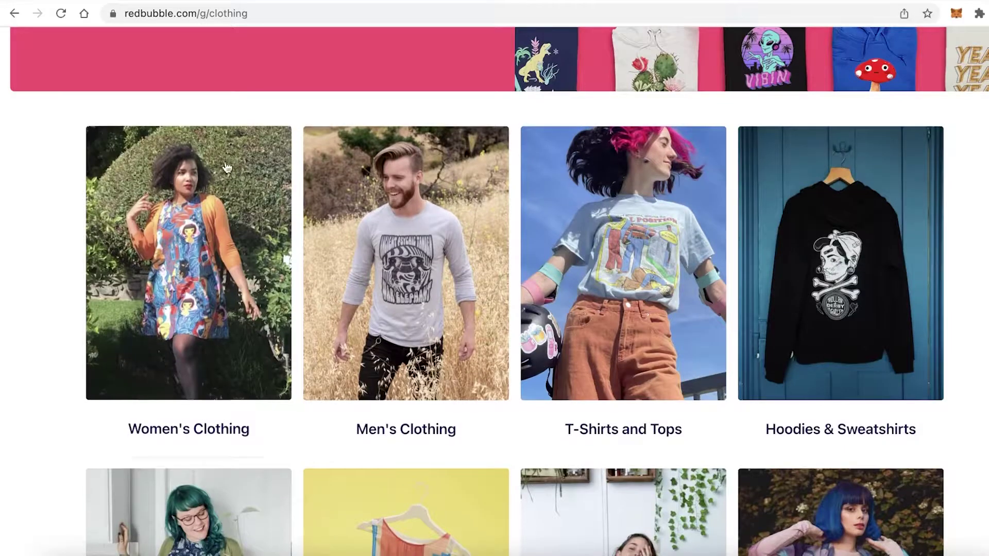
- Review the Girl design on Redbubble's Manage portfolio page, then switch to Canva's home page
scroll(502, 323, "up", 5)
scroll(502, 323, "down", 5)
scroll(404, 361, "up", 5)
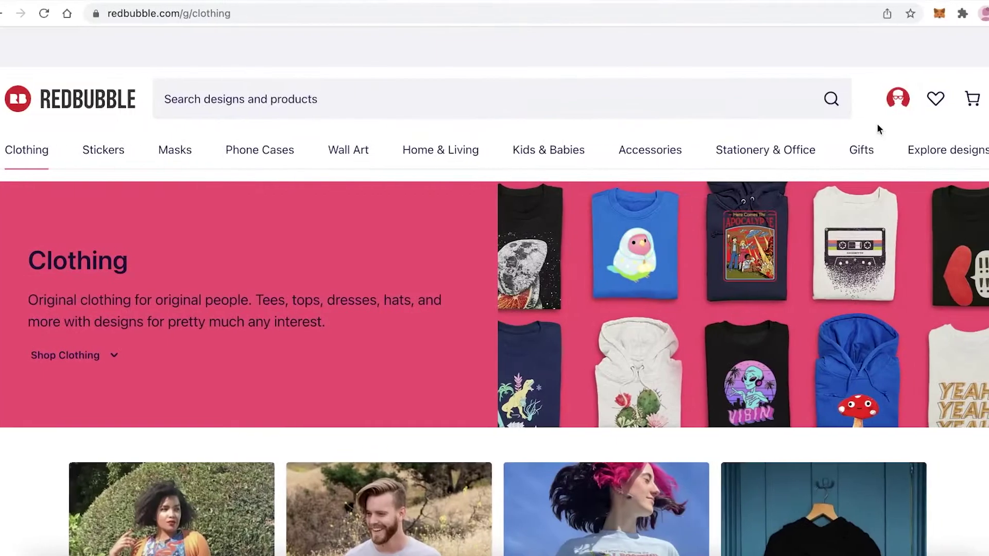
left_click(913, 105)
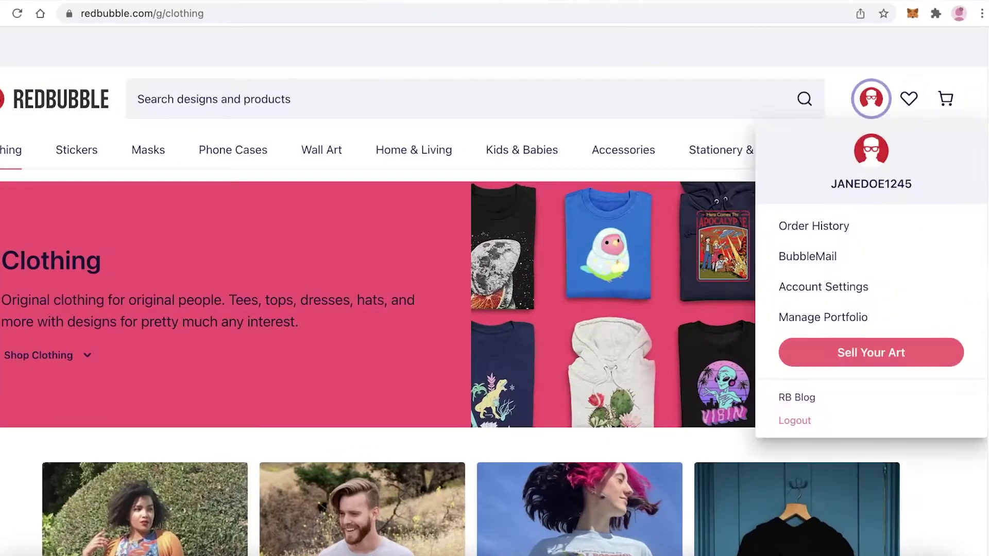
left_click(829, 318)
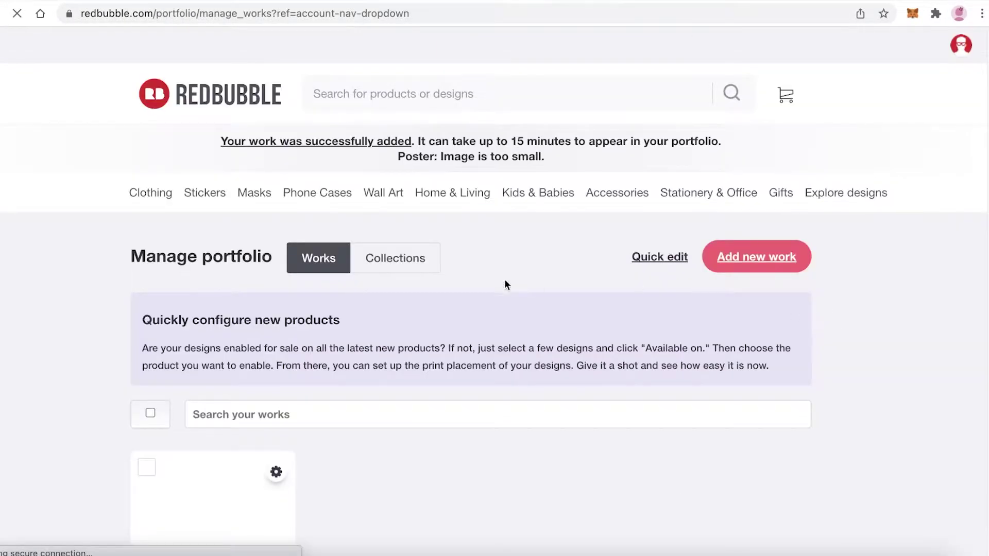
scroll(505, 285, "down", 3)
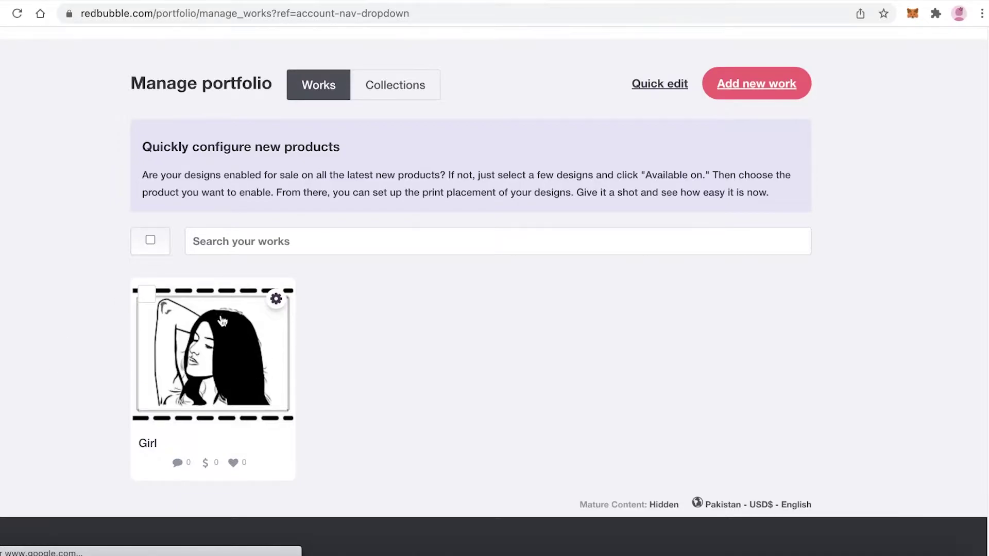
left_click(743, 4)
- Scroll the Canva home page back up to the top banner with Custom size
scroll(548, 109, "down", 6)
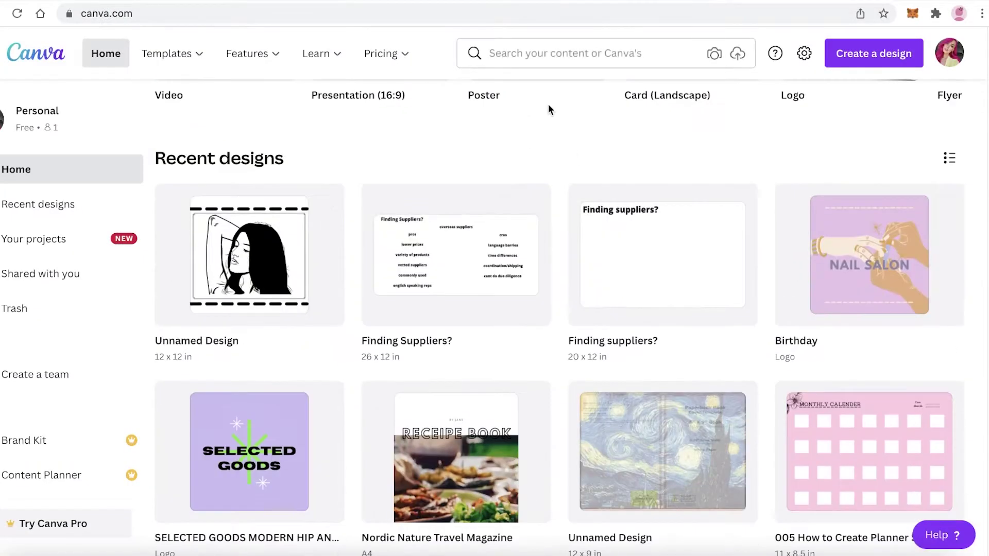
left_click(685, 4)
mouse_move(528, 15)
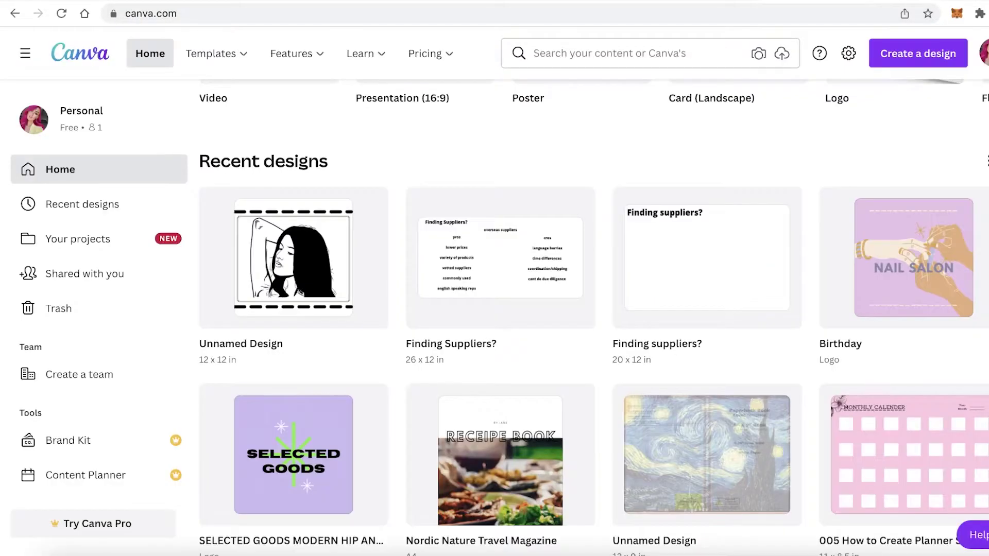
scroll(777, 186, "up", 7)
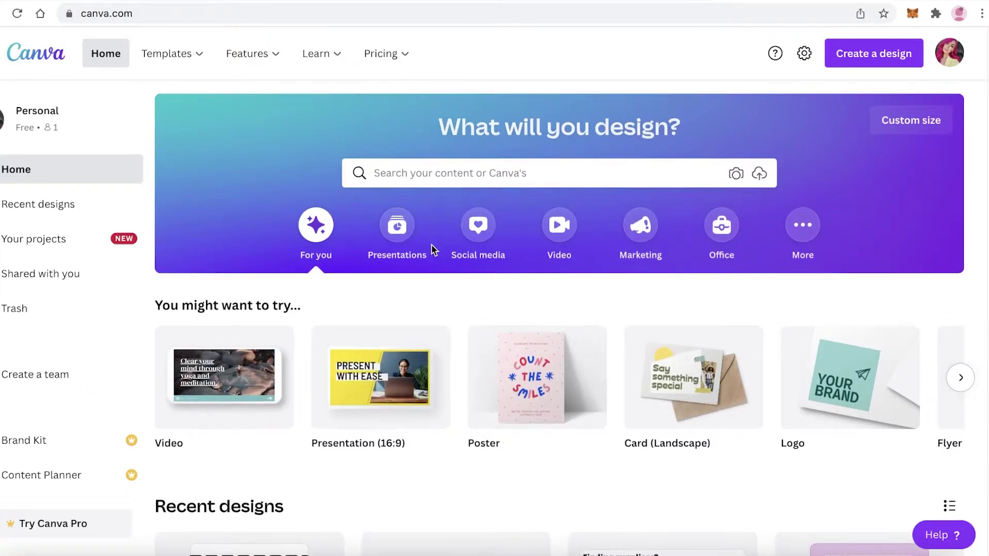
scroll(431, 244, "down", 4)
scroll(422, 263, "up", 4)
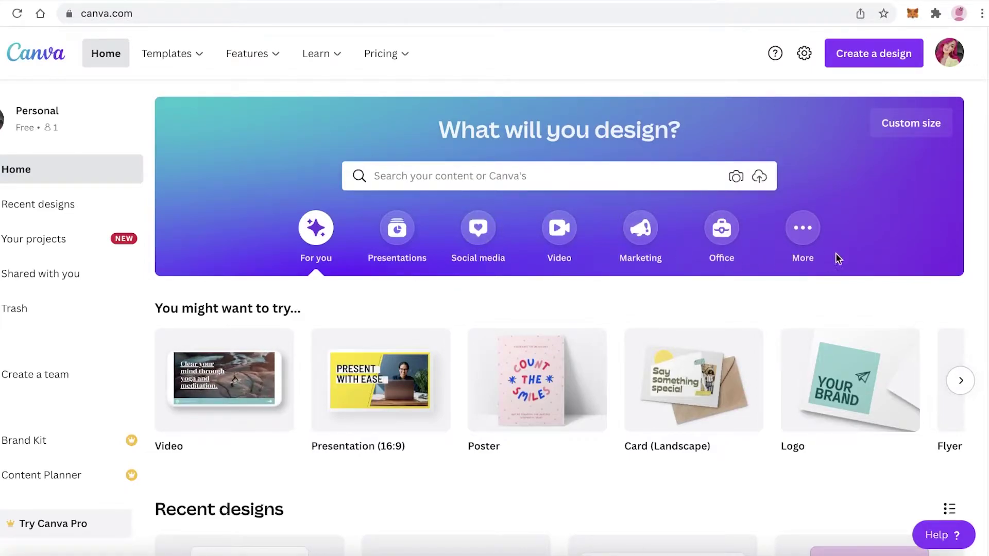
scroll(856, 258, "down", 1)
scroll(861, 256, "up", 1)
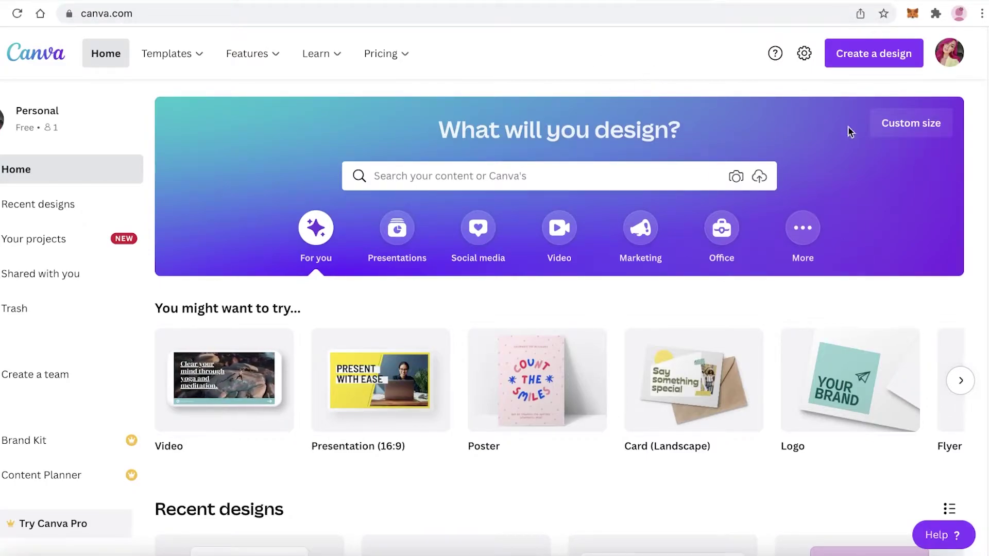
scroll(891, 180, "down", 6)
scroll(849, 185, "up", 3)
scroll(209, 247, "down", 3)
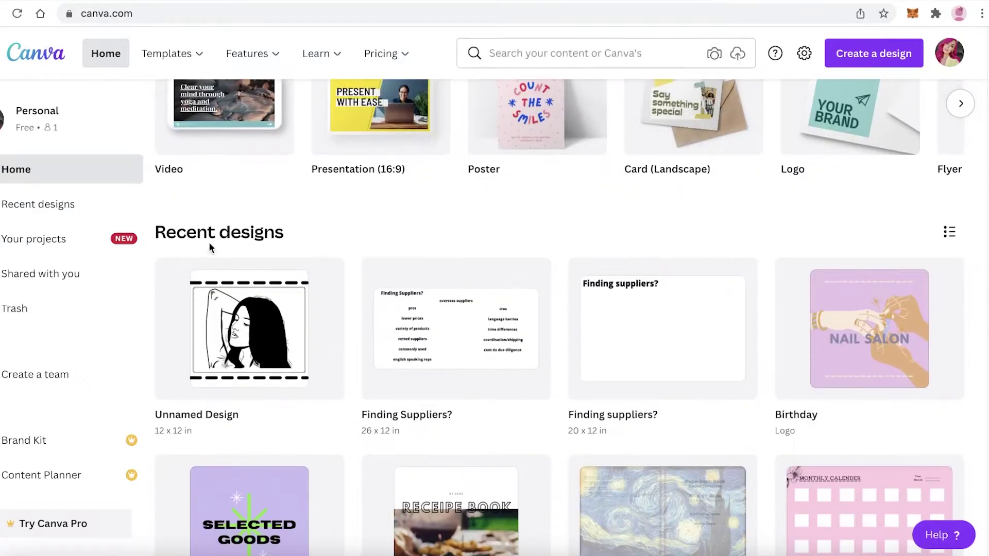
scroll(305, 304, "up", 5)
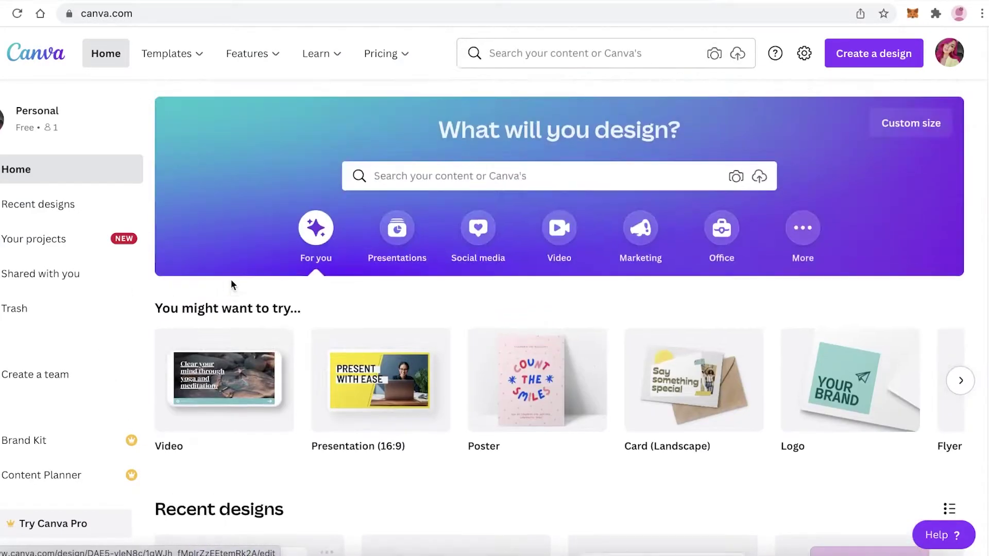
scroll(748, 174, "down", 6)
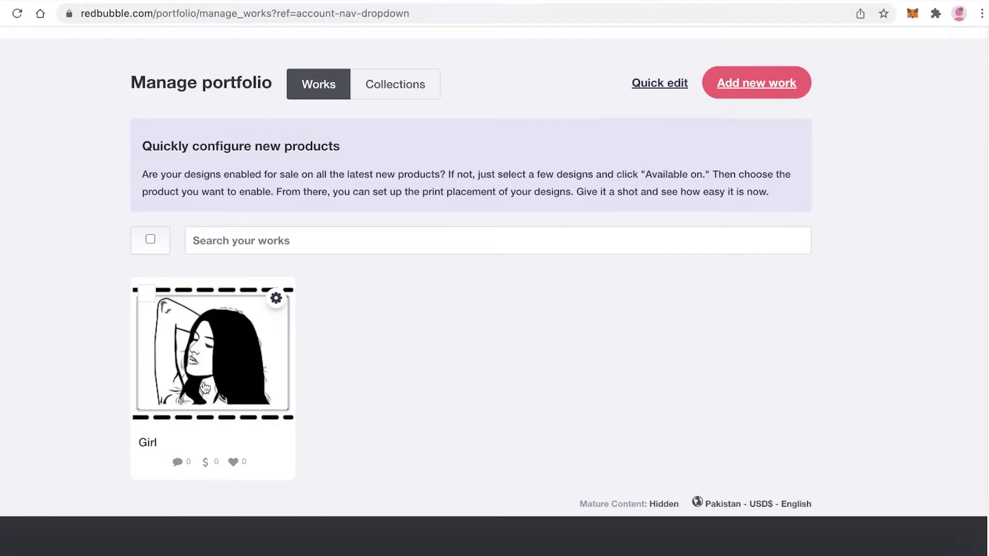
scroll(205, 387, "up", 3)
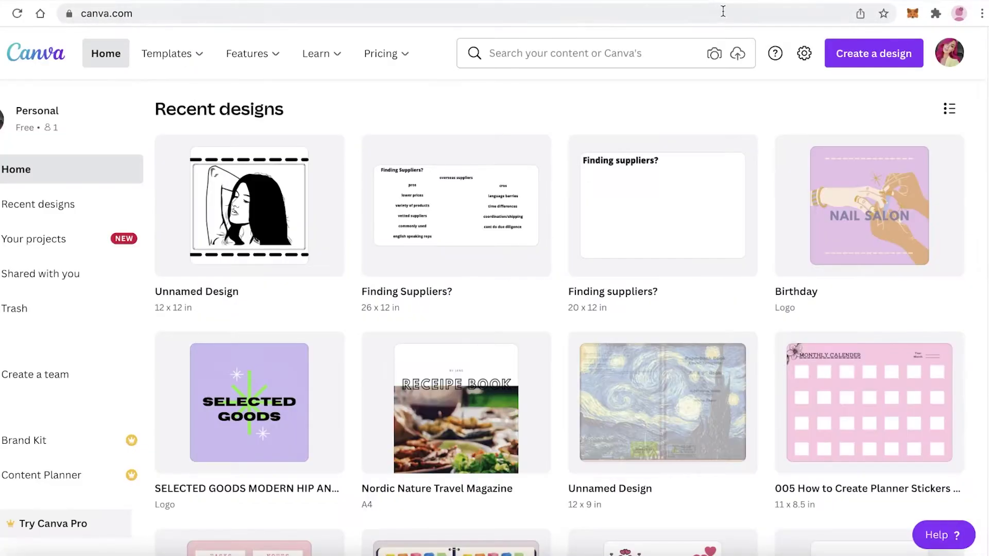
scroll(756, 148, "up", 5)
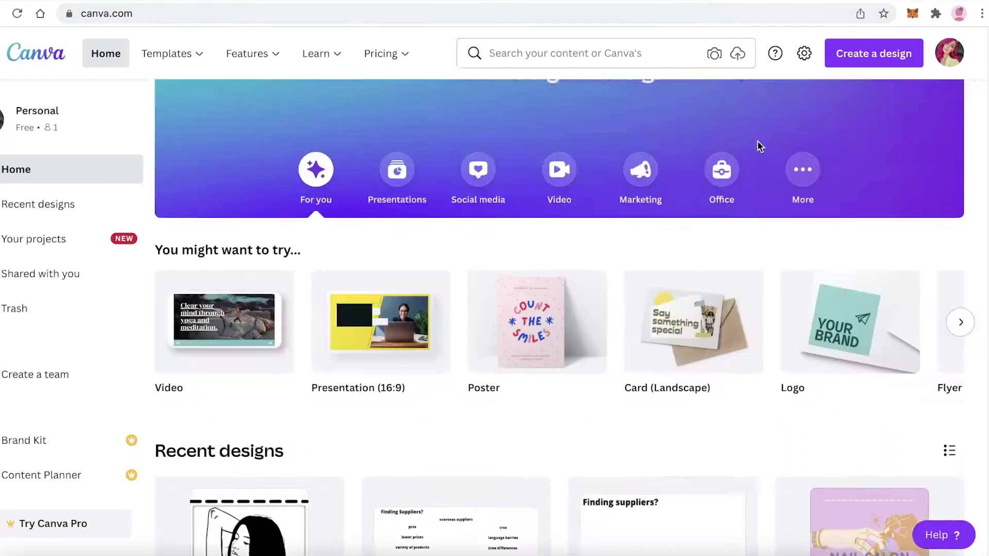
- Create a blank 12 × 16 in design from Custom size, keeping inches as the unit
left_click(893, 135)
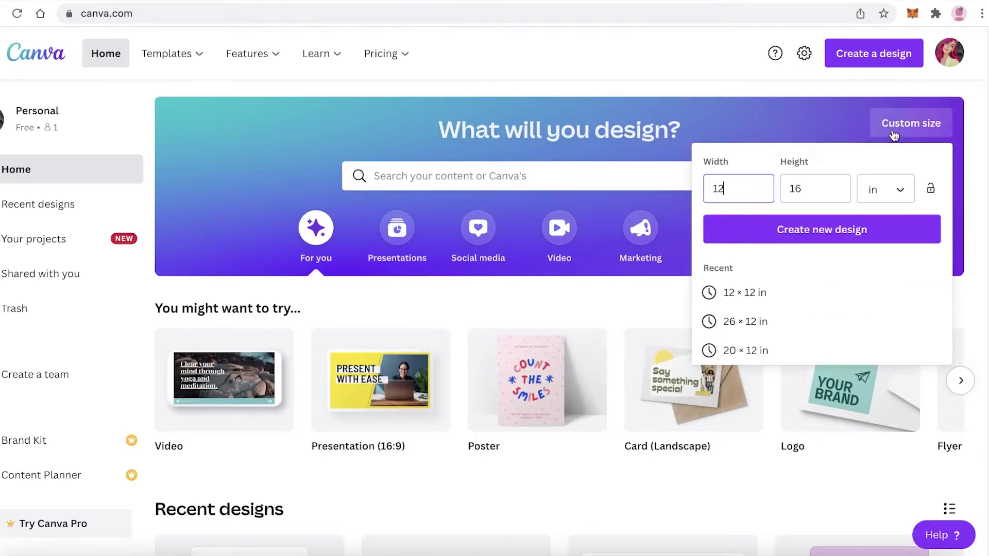
left_click(884, 189)
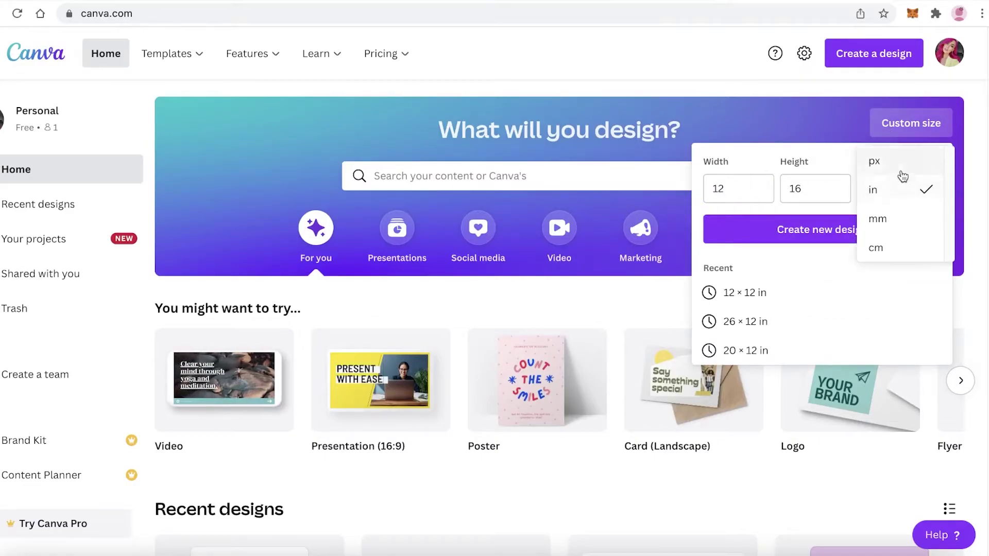
left_click(898, 190)
left_click(747, 194)
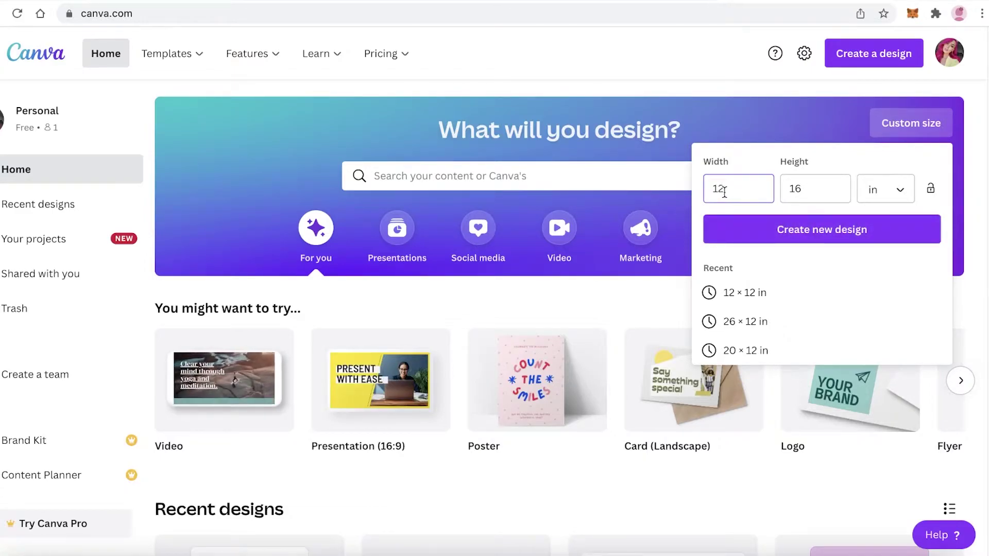
left_click(751, 230)
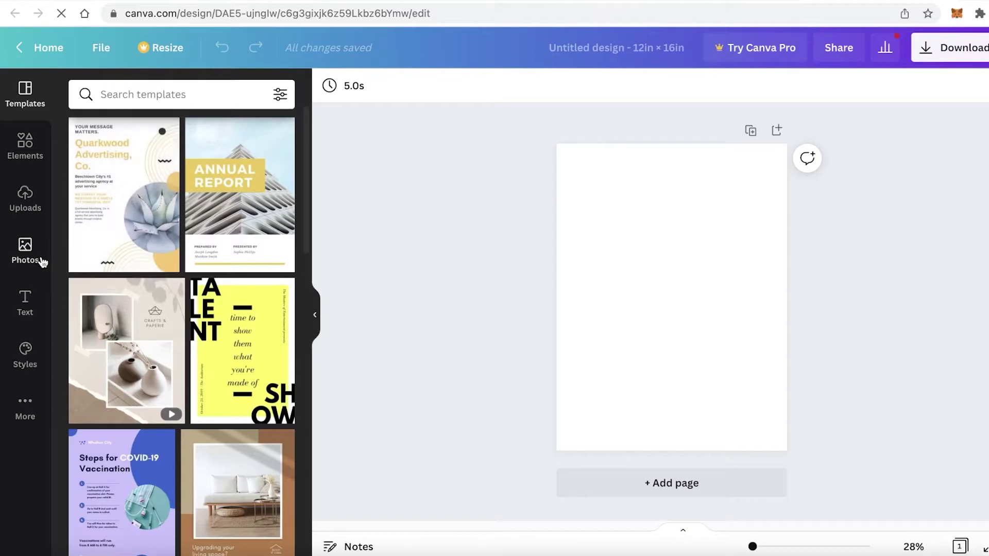
- Set the page background to medium grey after trying black and light grey
left_click(128, 95)
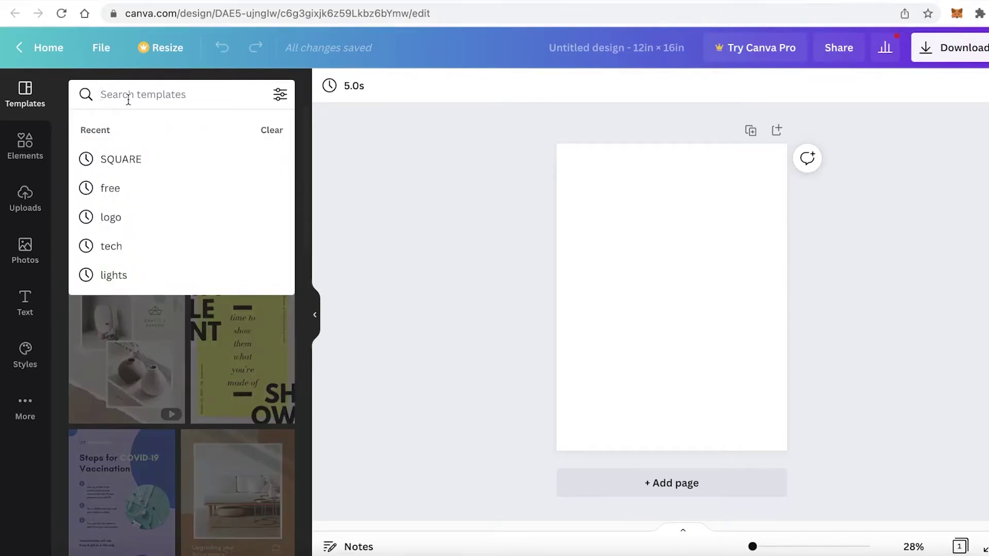
left_click(17, 162)
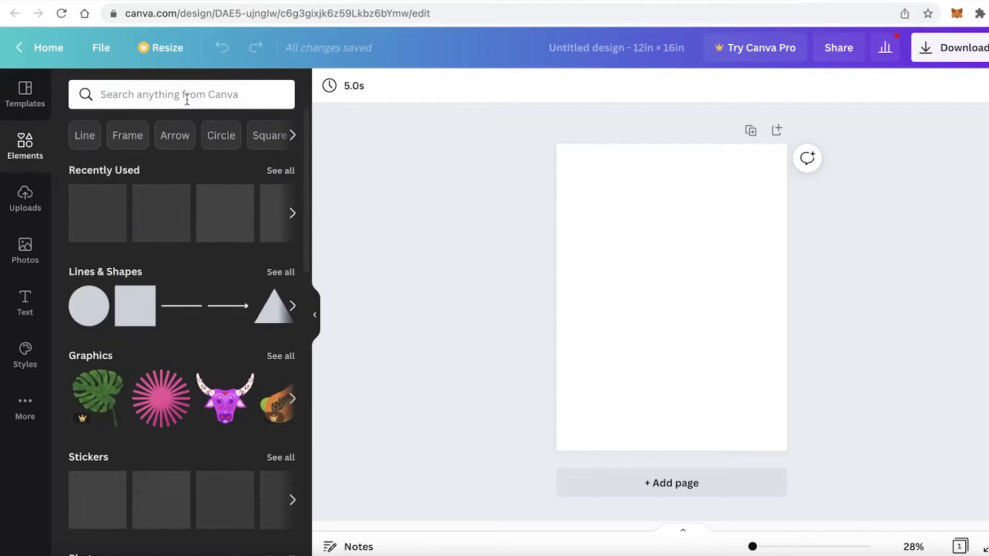
left_click(650, 294)
left_click(329, 85)
left_click(165, 271)
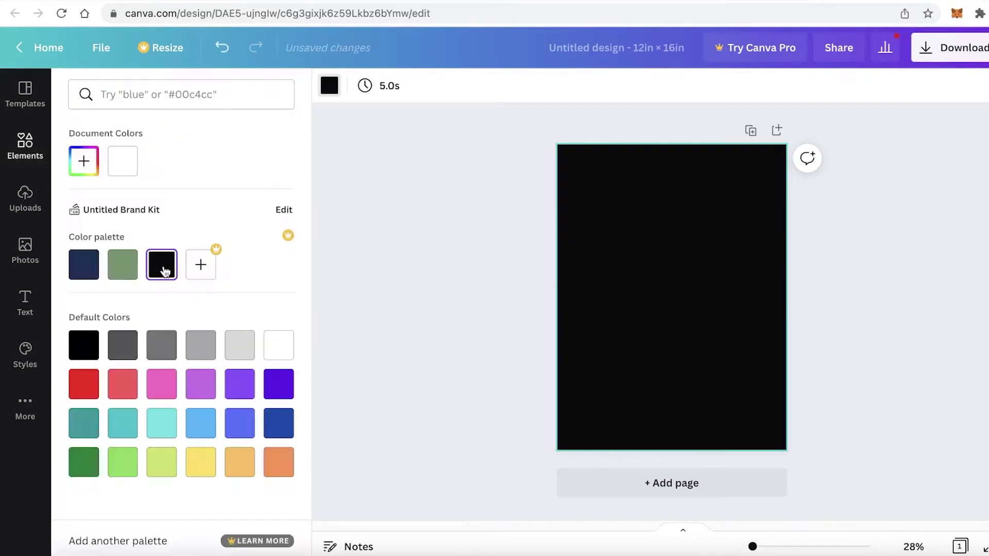
left_click(239, 349)
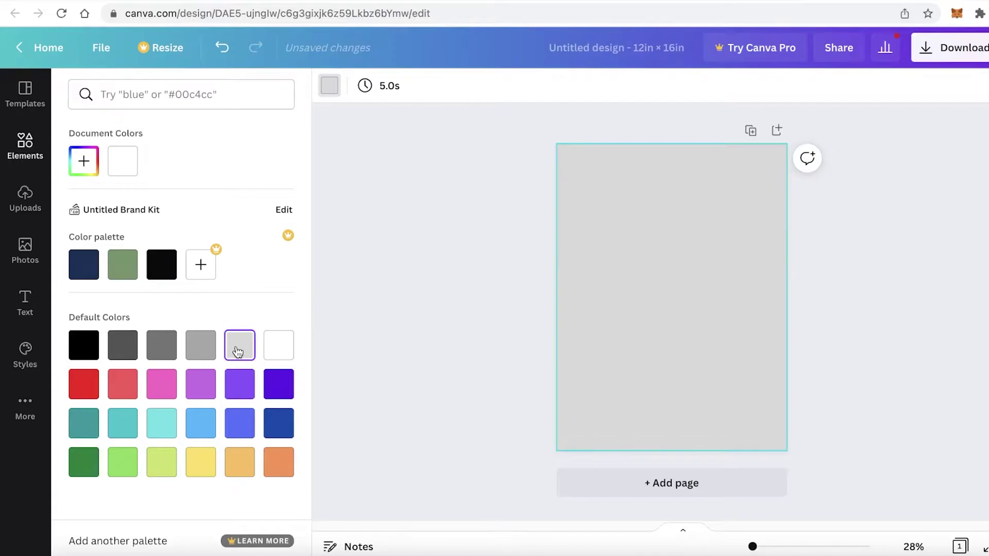
left_click(165, 351)
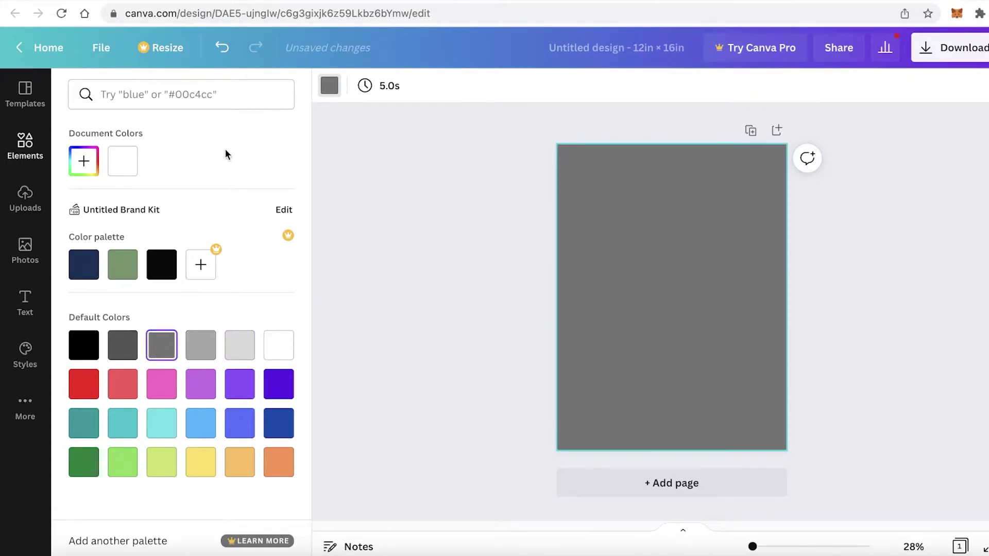
- Search Elements for 'sketchbook' and browse its graphic, photo and all results
left_click(46, 151)
left_click(166, 96)
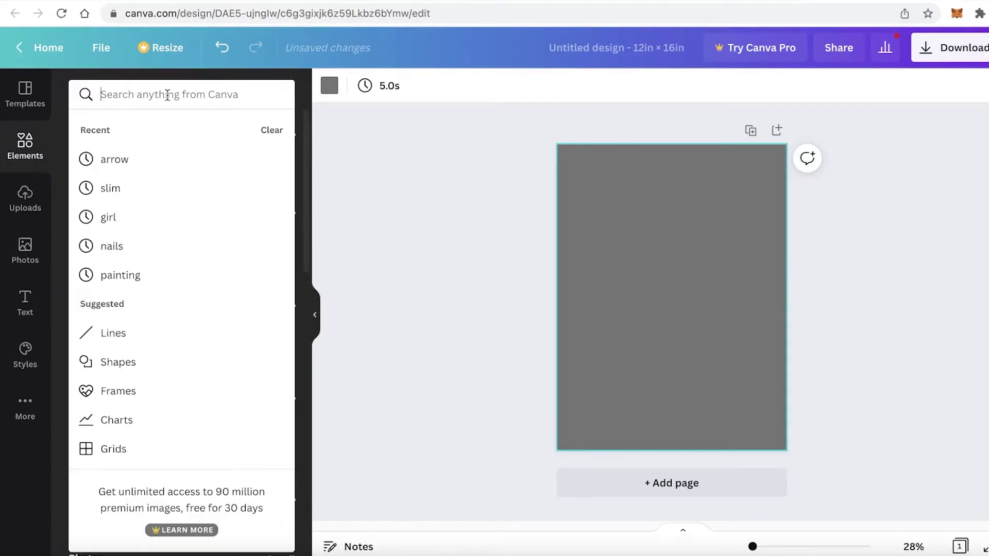
type("sketchbook")
key("Return")
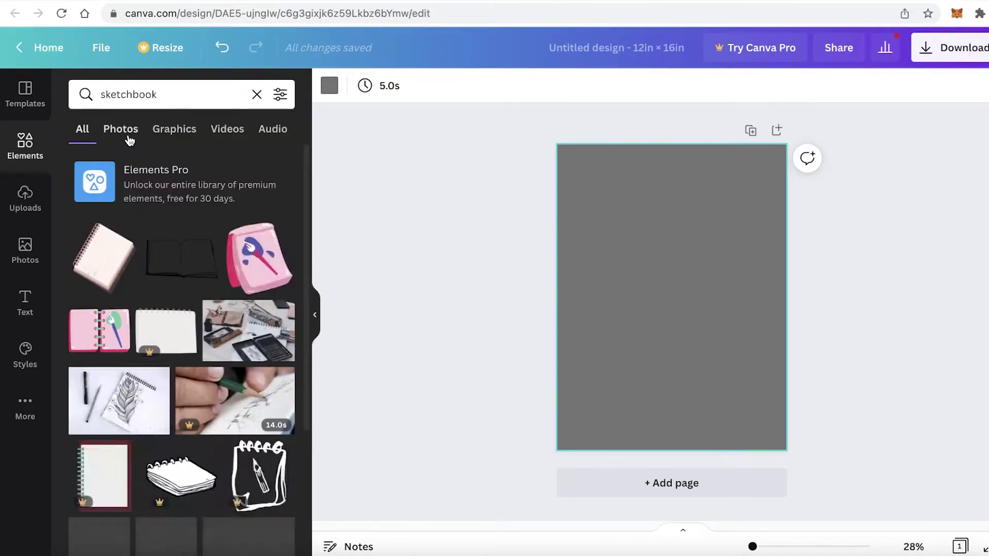
left_click(190, 134)
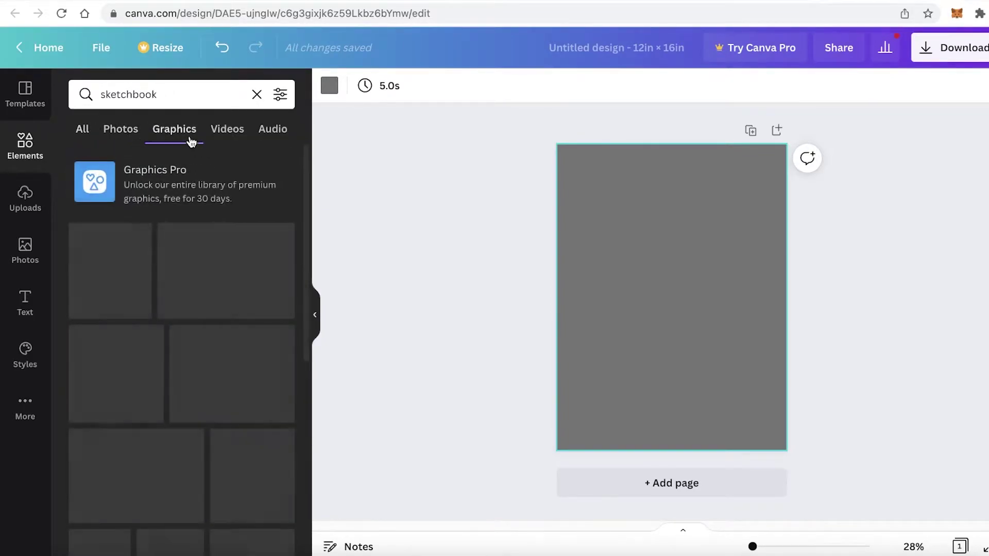
scroll(191, 354, "down", 4)
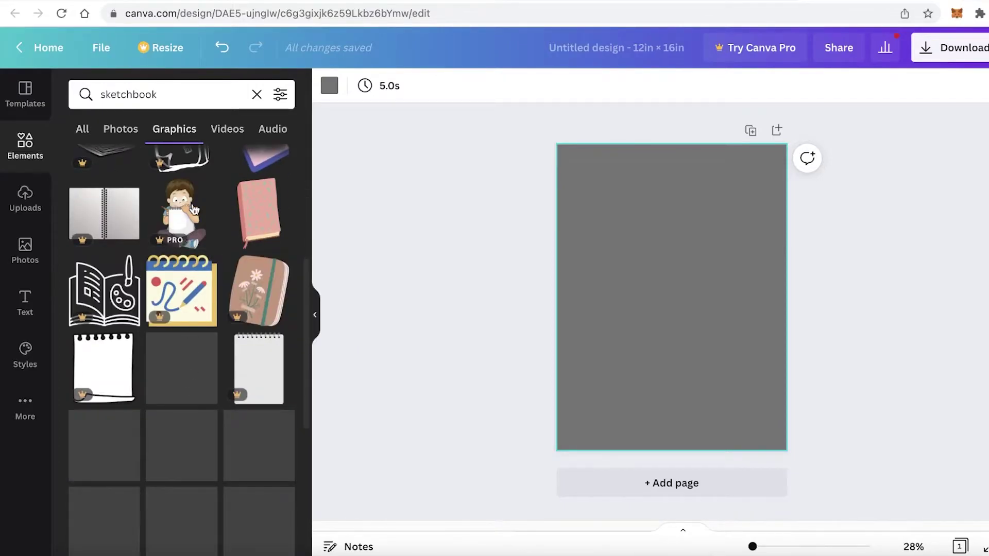
left_click(117, 129)
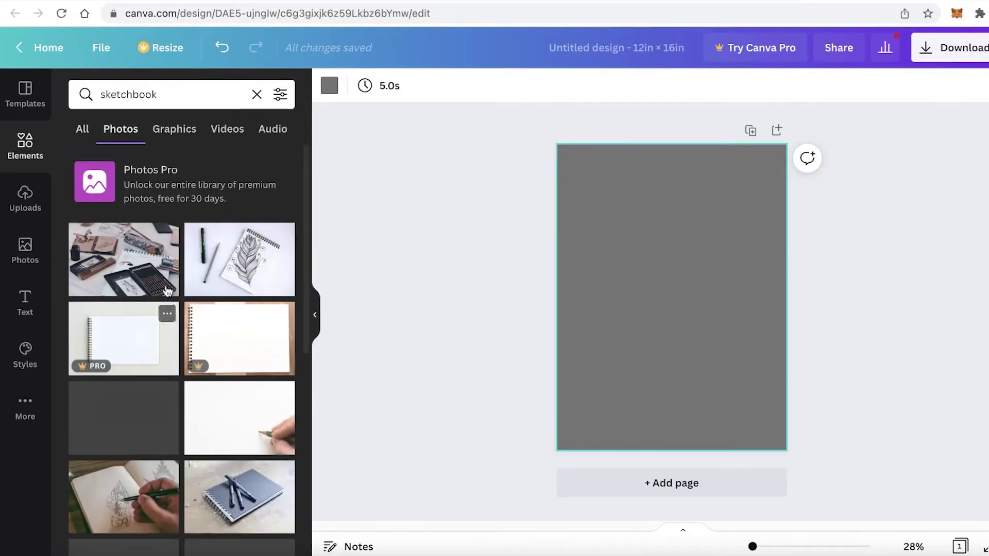
left_click(82, 133)
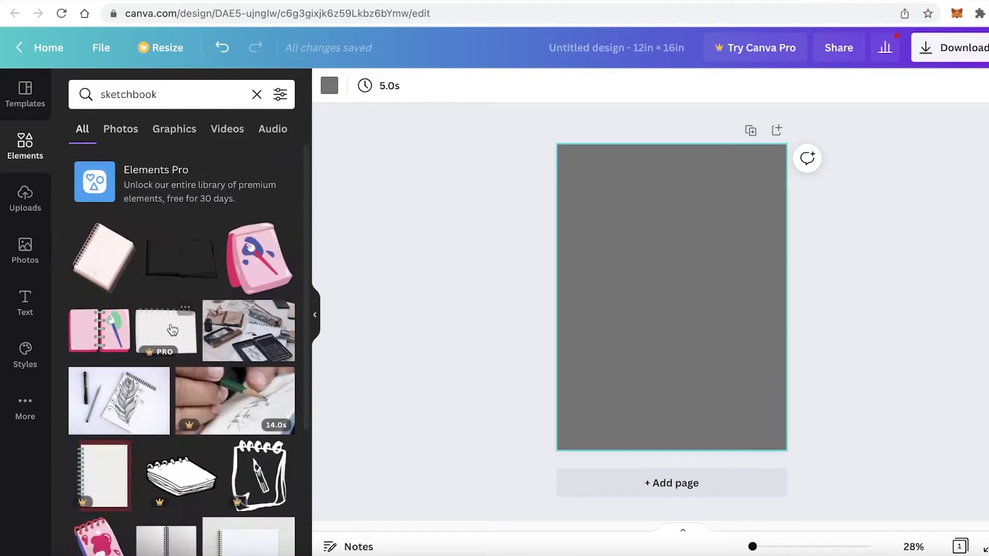
scroll(173, 366, "down", 1)
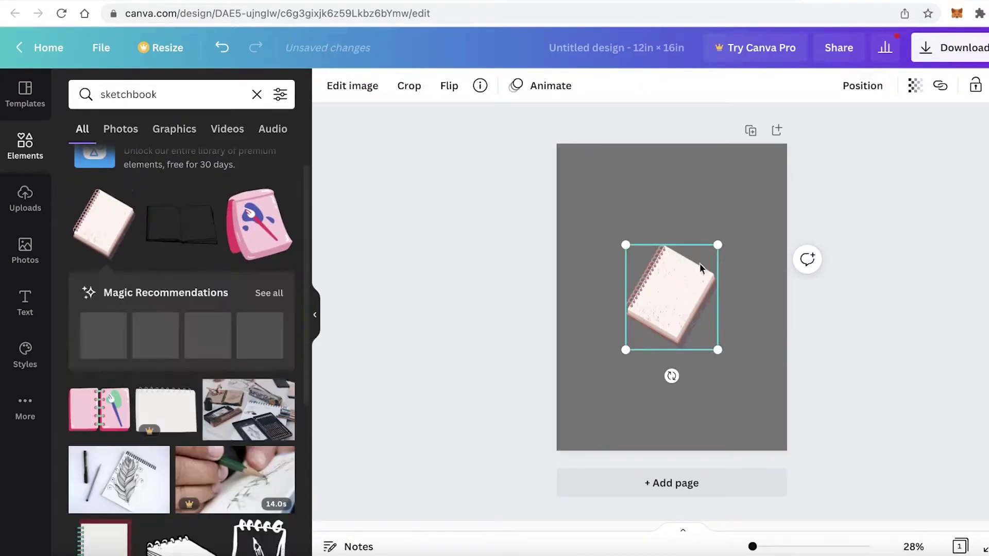
- Enlarge the spiral notebook graphic to fill most of the page and centre it
left_click_drag(724, 241, 861, 82)
left_click_drag(748, 222, 682, 302)
scroll(260, 335, "down", 10)
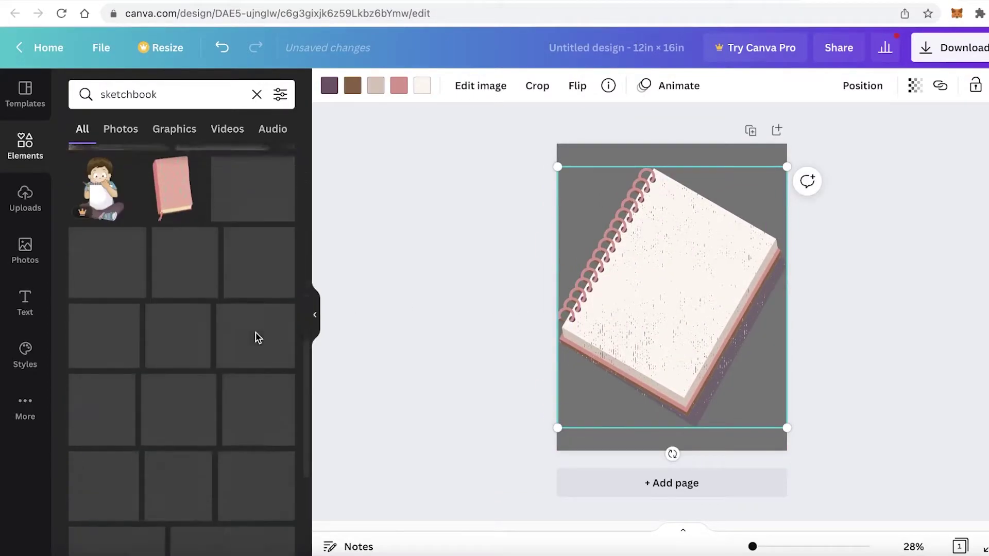
scroll(252, 333, "up", 12)
scroll(287, 352, "down", 8)
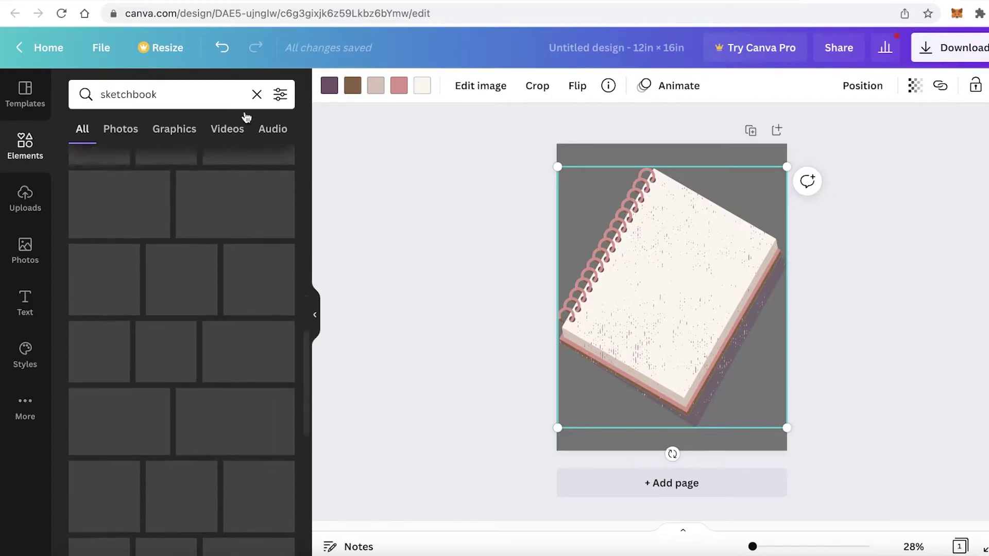
left_click(203, 98)
- Search 'sketchbook page' and try the wooden-desk notebook photo, then remove it
type("page")
key("Return")
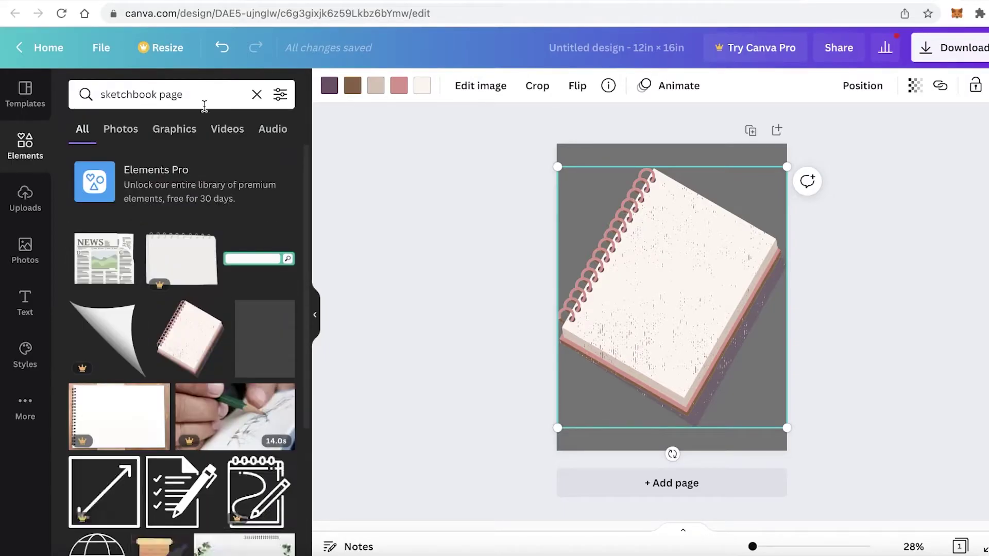
scroll(202, 311, "down", 5)
scroll(202, 311, "down", 5)
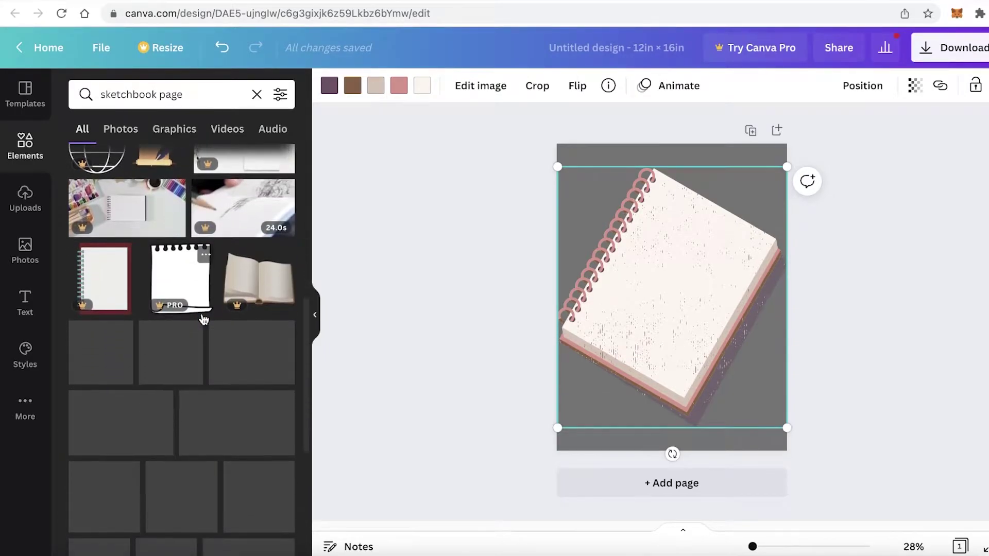
scroll(183, 334, "up", 5)
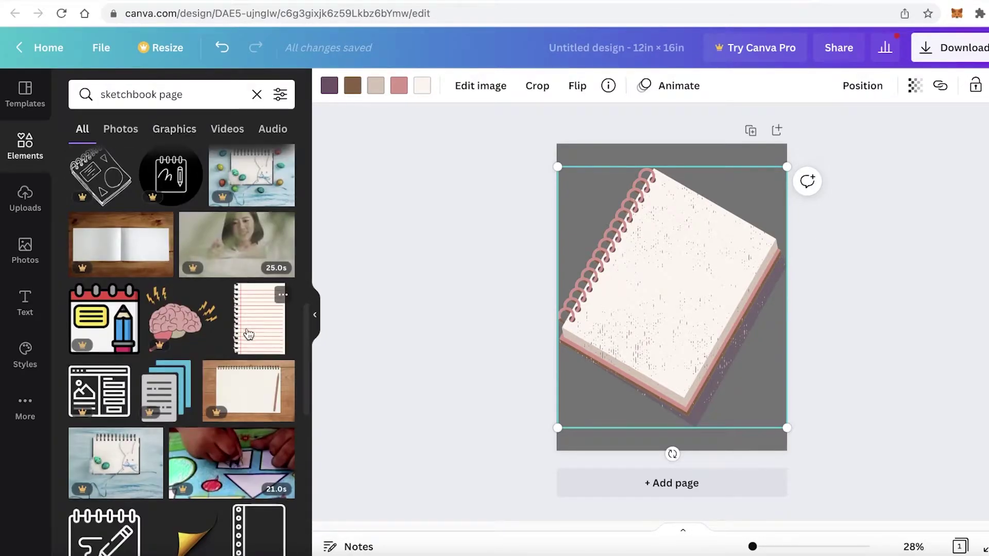
scroll(252, 304, "down", 3)
left_click(261, 289)
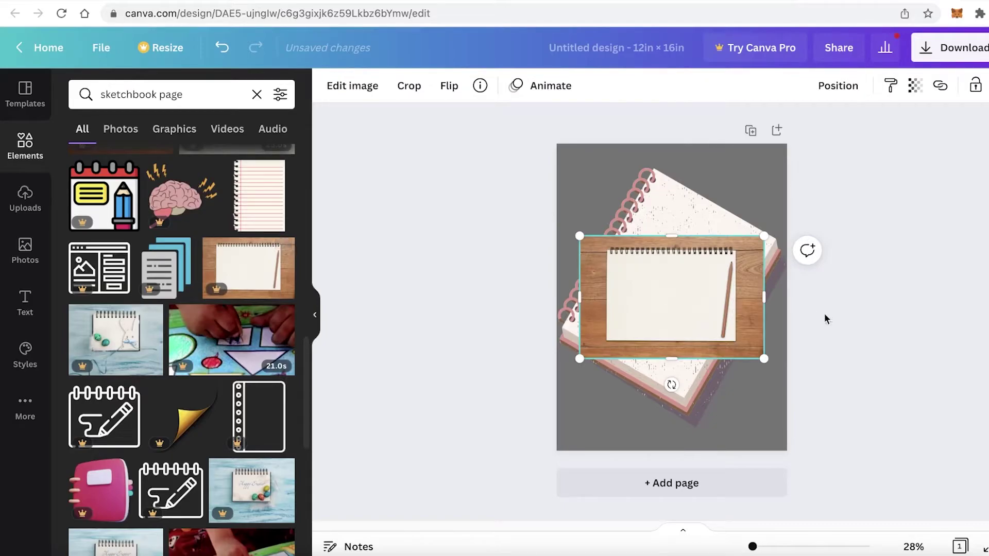
key("Delete")
- Add the lined paper sheet and delete the spiral notebook illustration
left_click(259, 195)
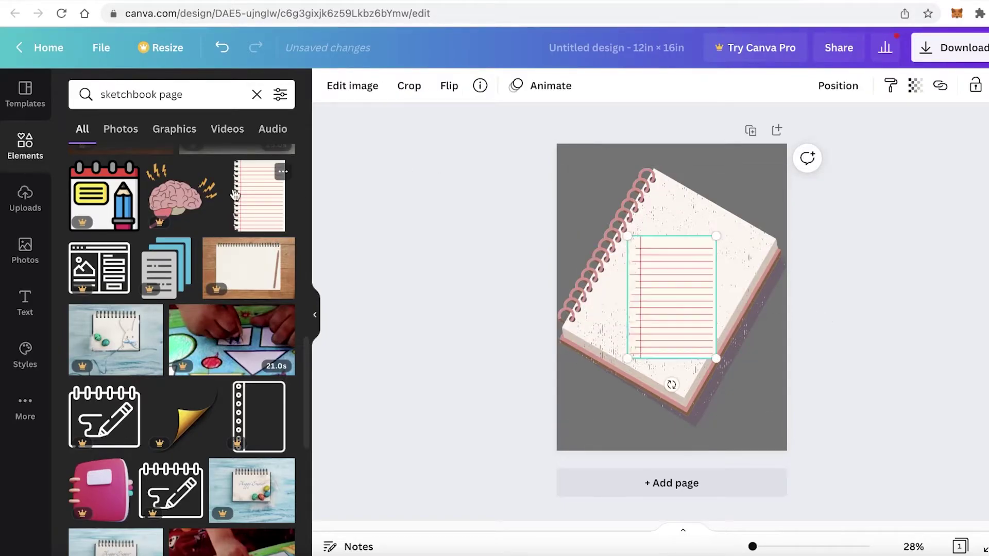
left_click(737, 240)
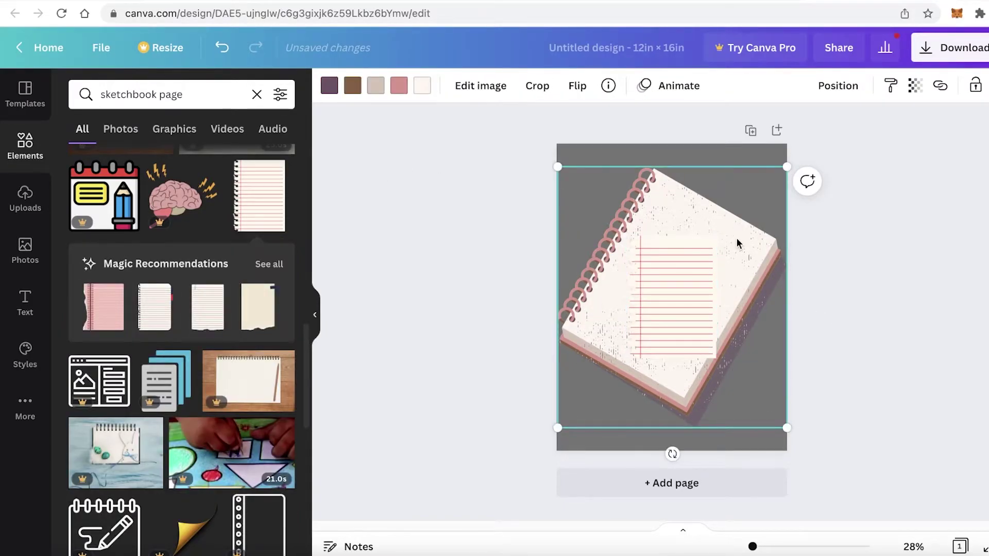
key("Delete")
- Replace the lined sheet with a blank torn paper from the recommendations and enlarge it
left_click(265, 264)
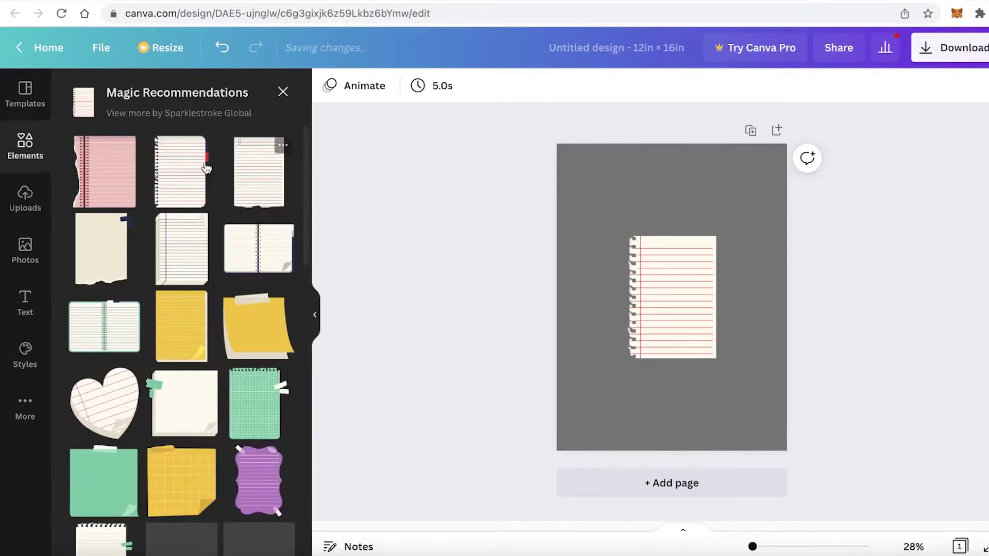
left_click(128, 225)
left_click(112, 254)
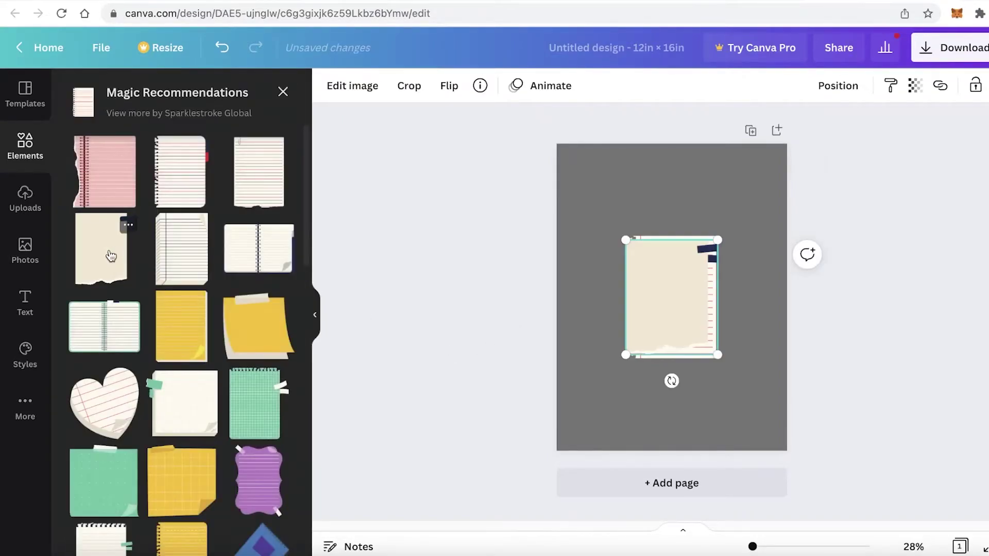
left_click_drag(662, 309, 590, 247)
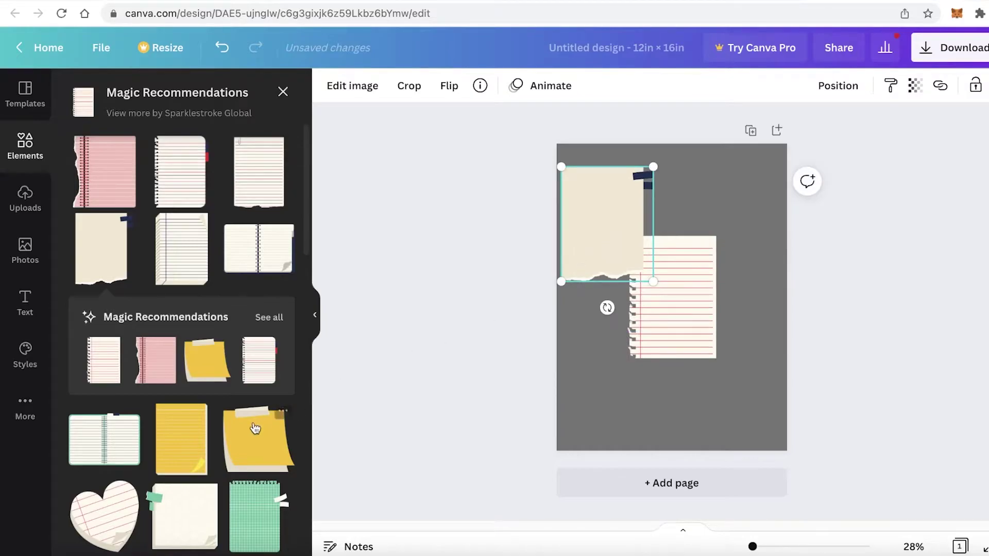
scroll(255, 428, "down", 1)
left_click(708, 317)
key("Delete")
left_click(634, 227)
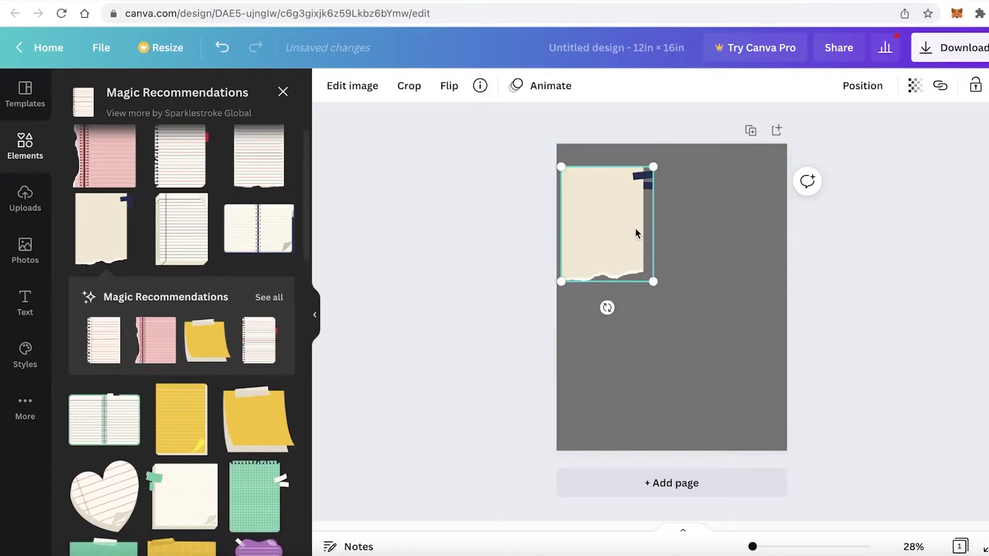
left_click_drag(648, 169, 610, 223)
- Try a lined heart note on the page, then remove it
scroll(106, 452, "down", 3)
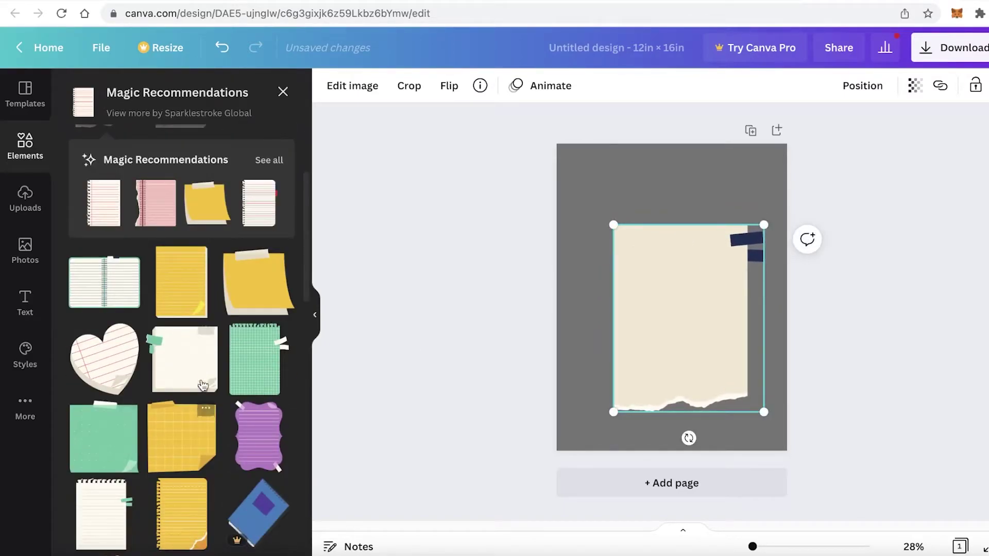
scroll(82, 452, "down", 4)
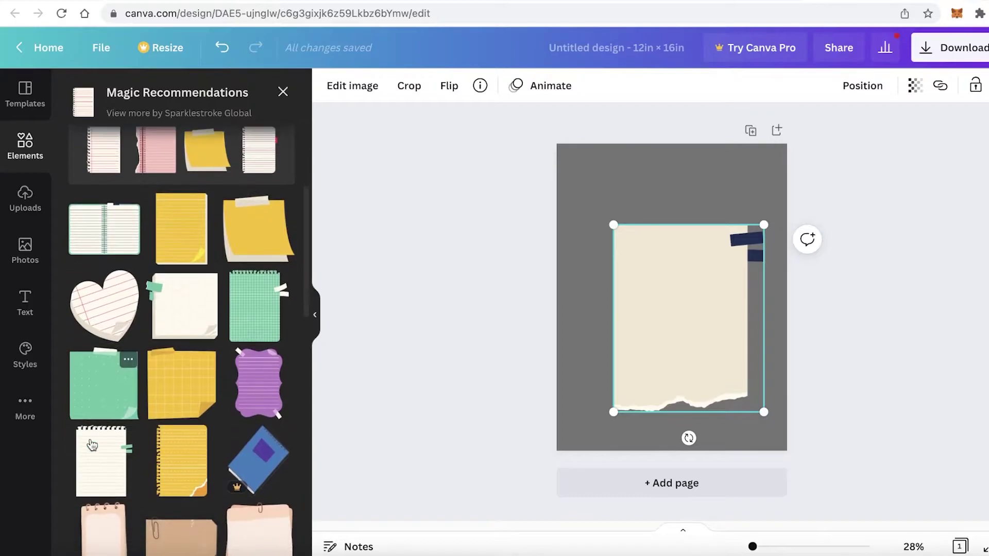
scroll(177, 313, "down", 10)
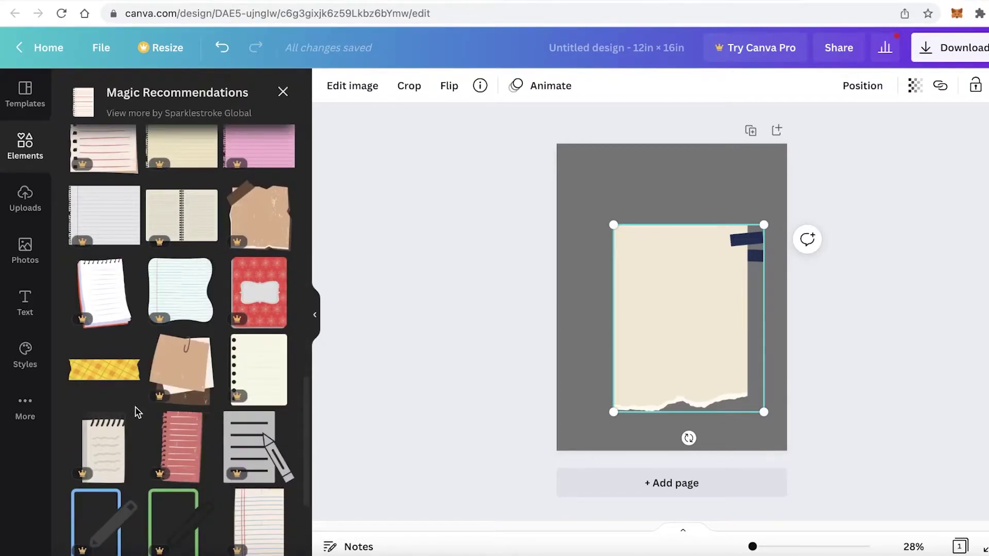
scroll(183, 452, "down", 4)
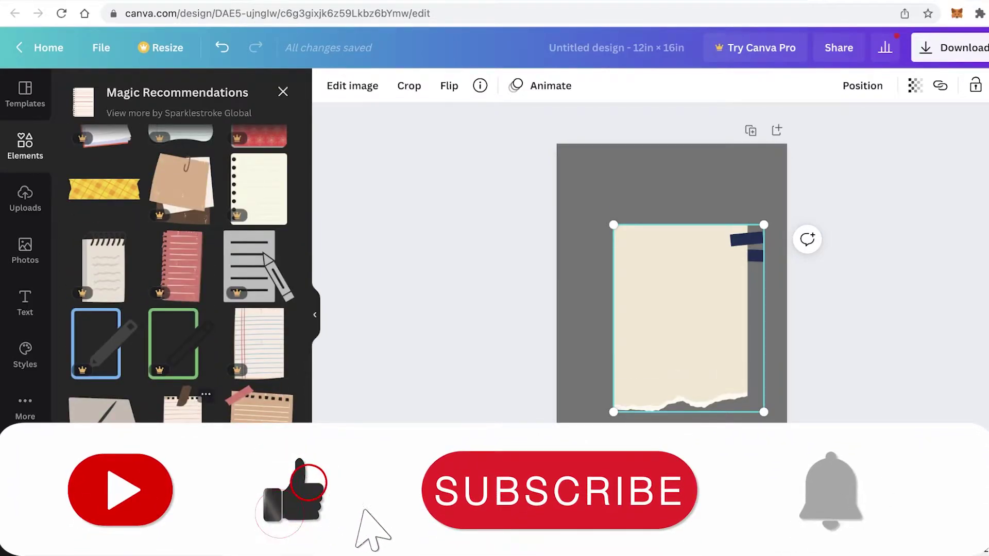
scroll(261, 329, "down", 5)
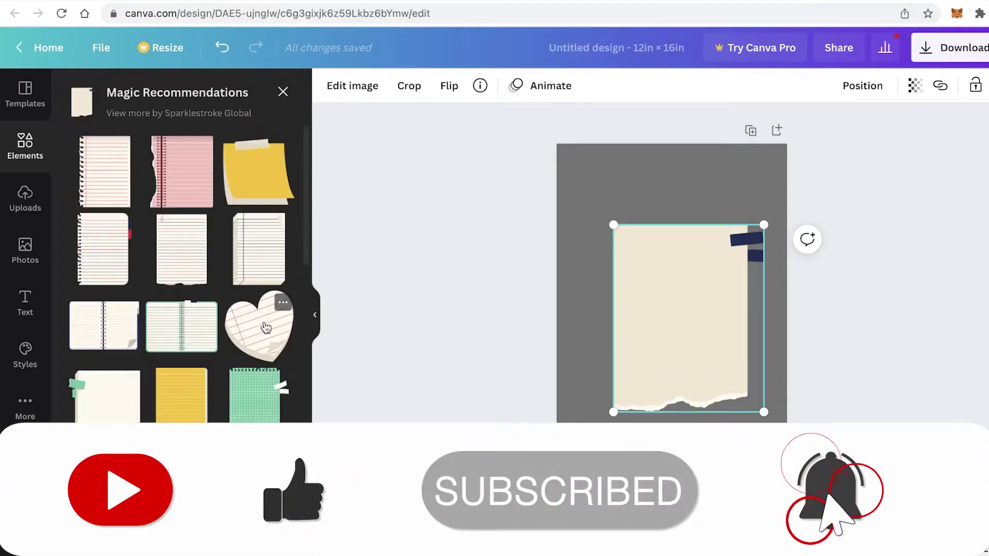
left_click(263, 328)
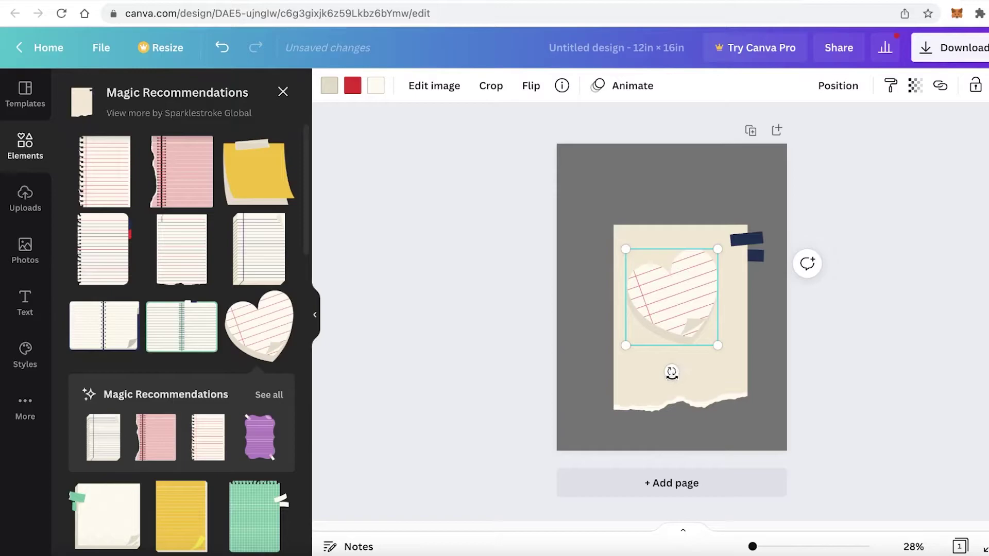
key("Delete")
- Add the pink spiral notebook page and move it toward the top-left
scroll(195, 242, "down", 3)
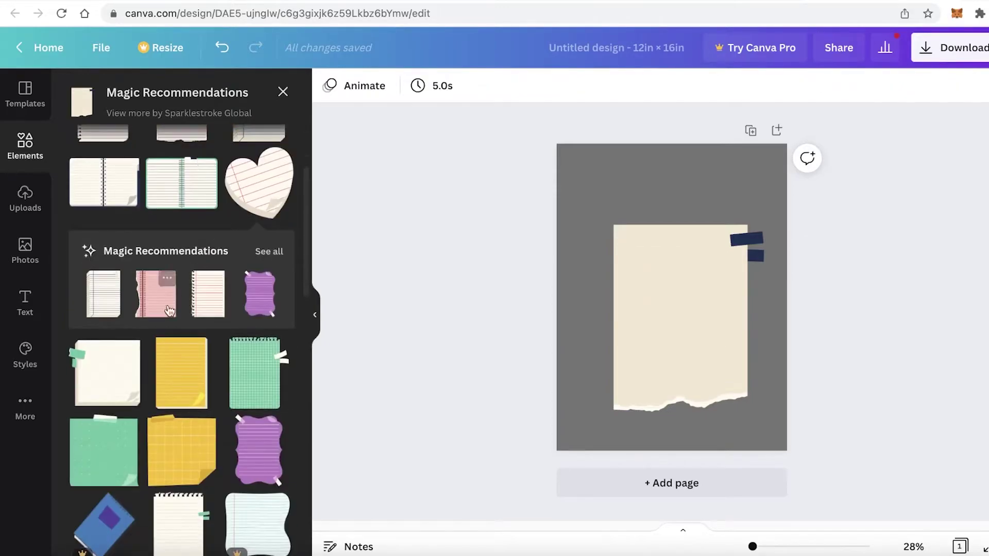
scroll(165, 390, "up", 3)
left_click(181, 172)
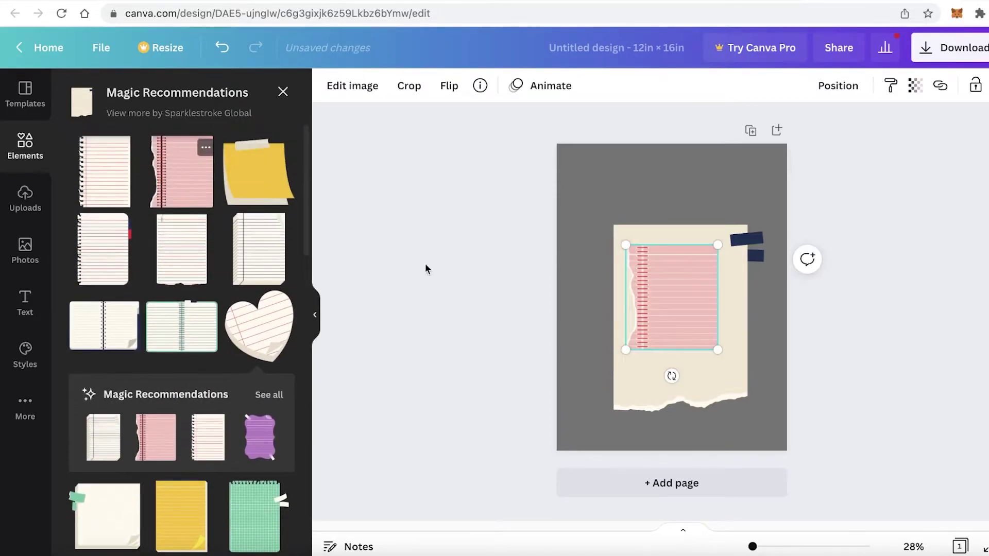
left_click_drag(627, 302, 604, 263)
left_click(666, 348)
- Delete the cream torn paper, then resize and position the pink notebook to cover the page
key("Delete")
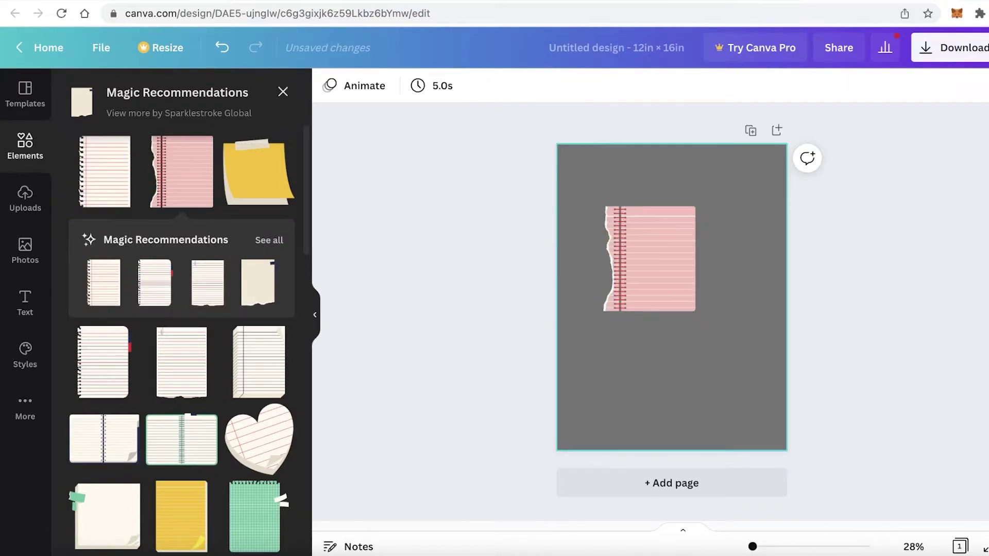
left_click(687, 298)
left_click_drag(695, 310, 865, 505)
left_click_drag(753, 395, 679, 344)
left_click_drag(802, 466, 783, 443)
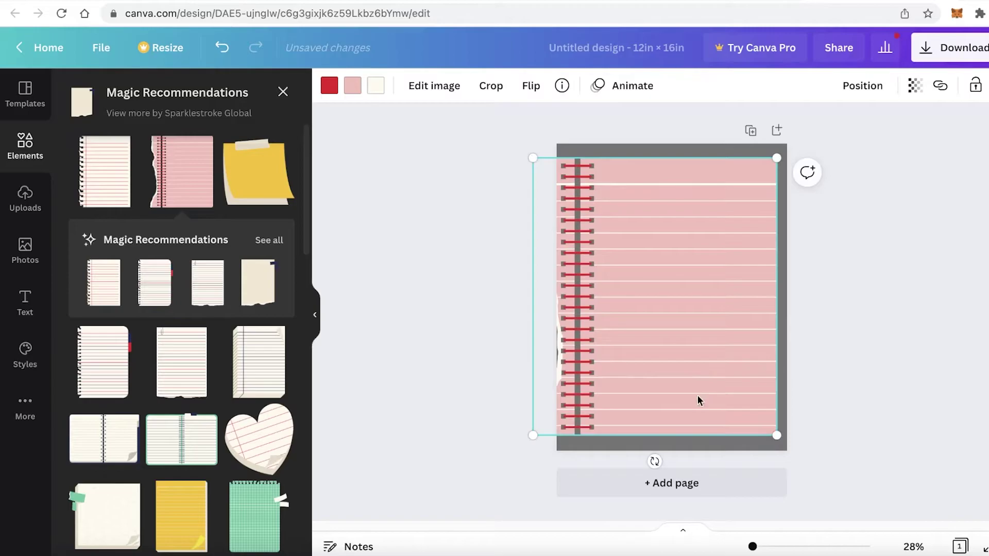
left_click_drag(697, 400, 685, 399)
left_click_drag(765, 165, 798, 151)
left_click_drag(706, 214, 699, 219)
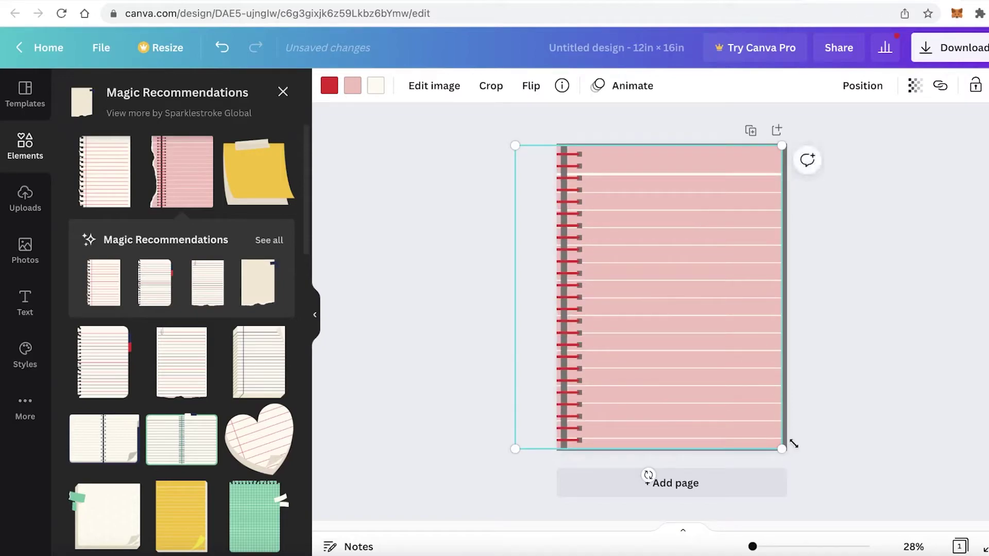
left_click_drag(794, 444, 765, 431)
mouse_move(716, 329)
left_mouse_down()
mouse_move(728, 333)
mouse_move(718, 335)
left_mouse_up()
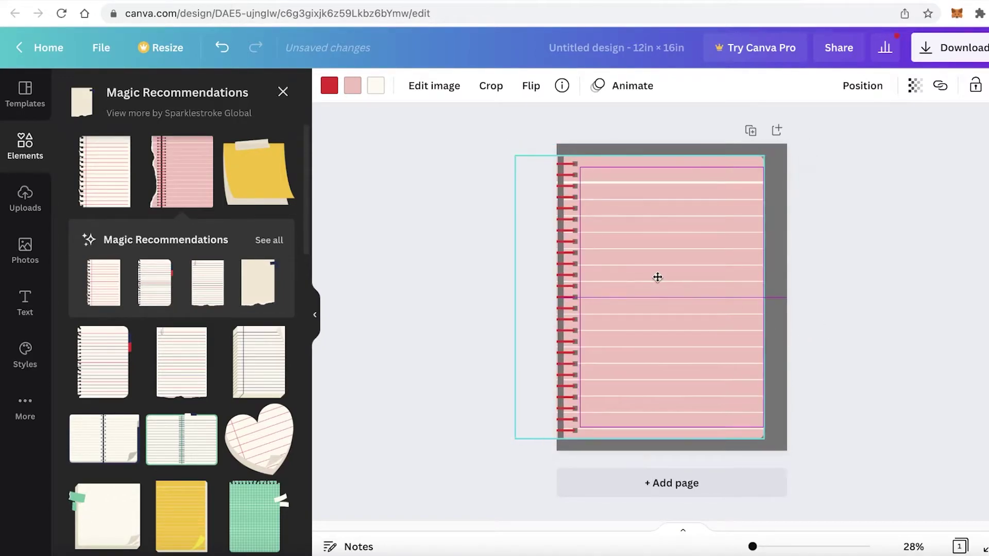
left_click_drag(657, 277, 658, 275)
left_click(623, 146)
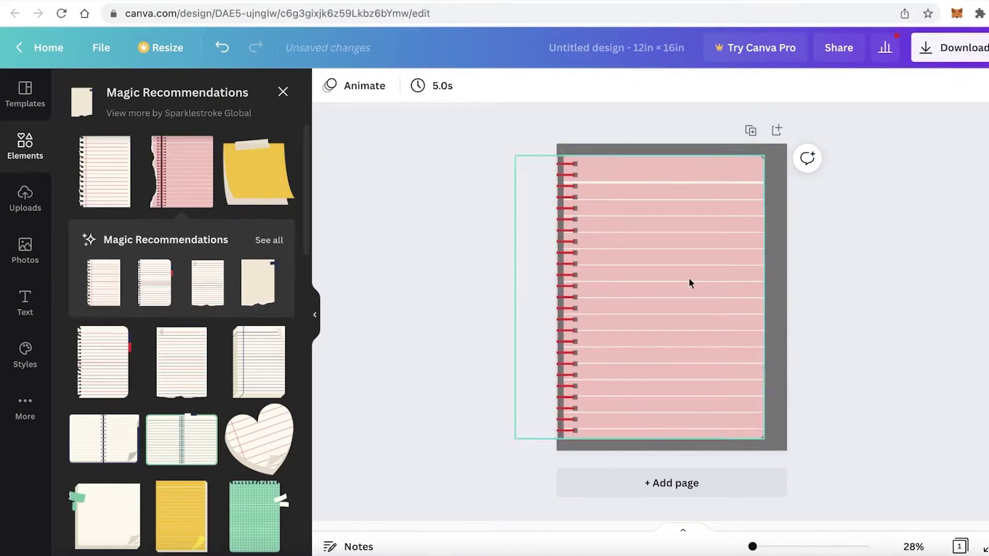
- Search Elements for 'borders' and add the sketchy black corner border to the page
left_click(16, 206)
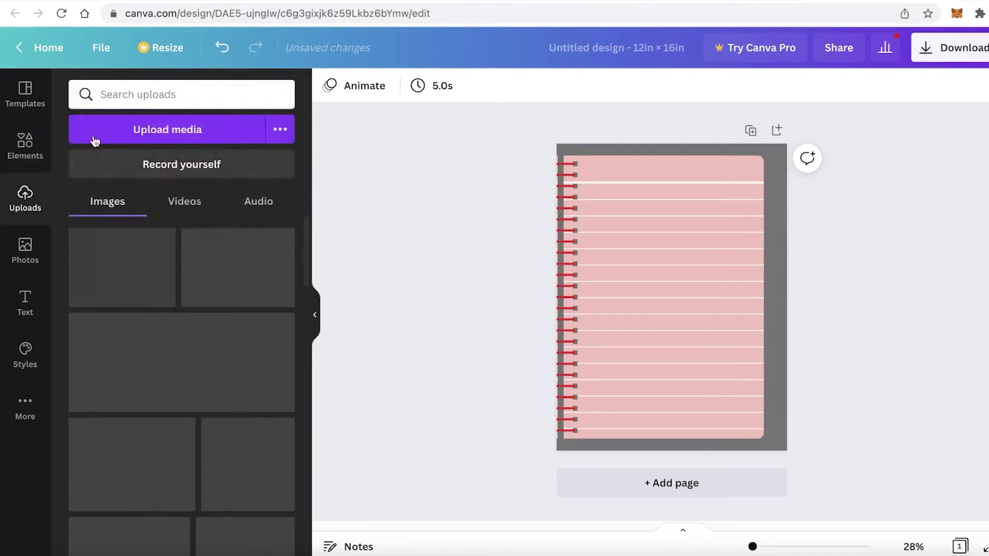
left_click(28, 158)
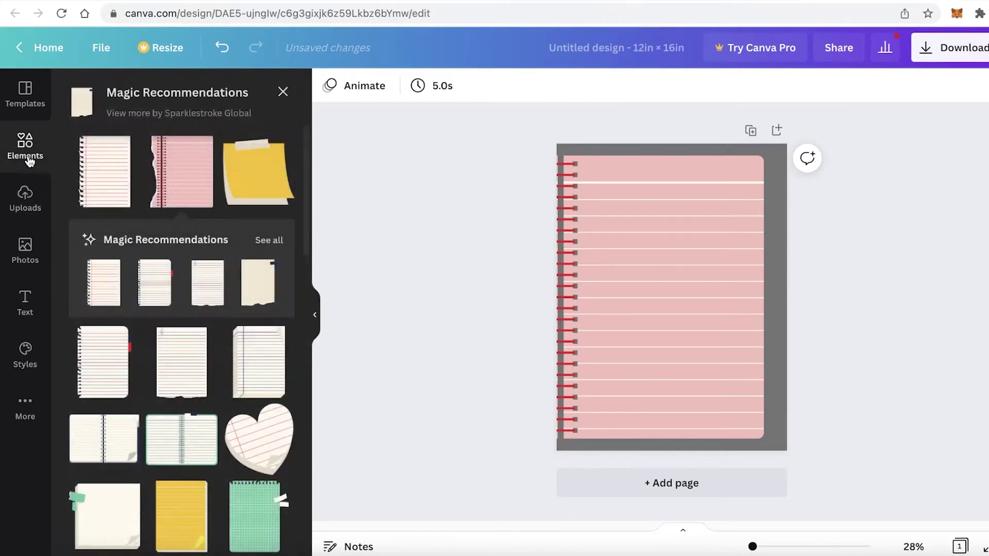
left_click(278, 98)
left_click(257, 94)
type("borders")
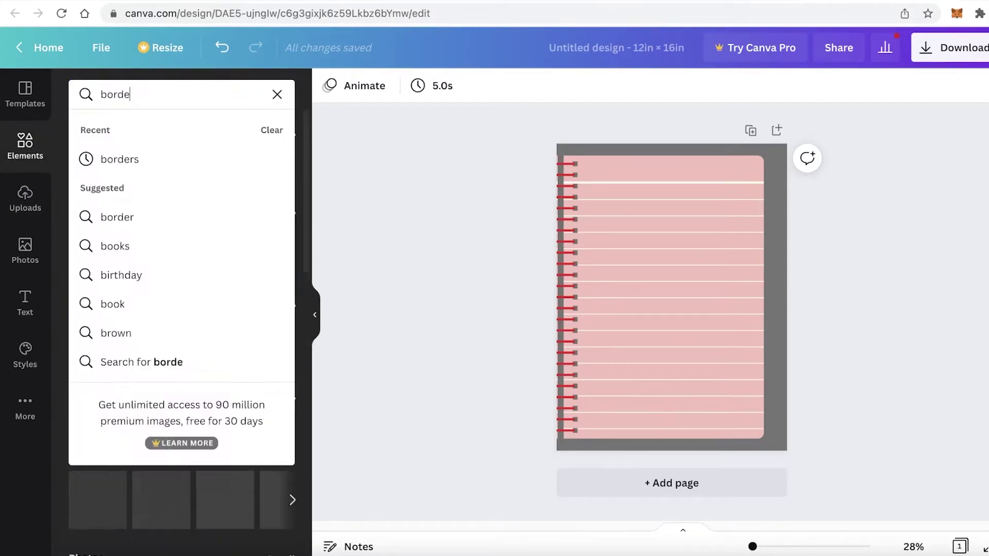
key("Return")
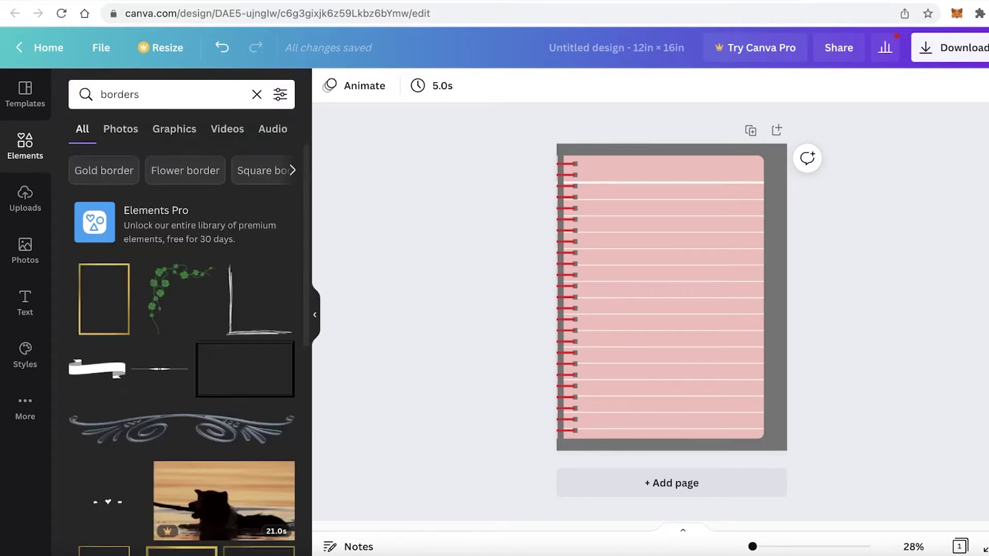
left_click(233, 315)
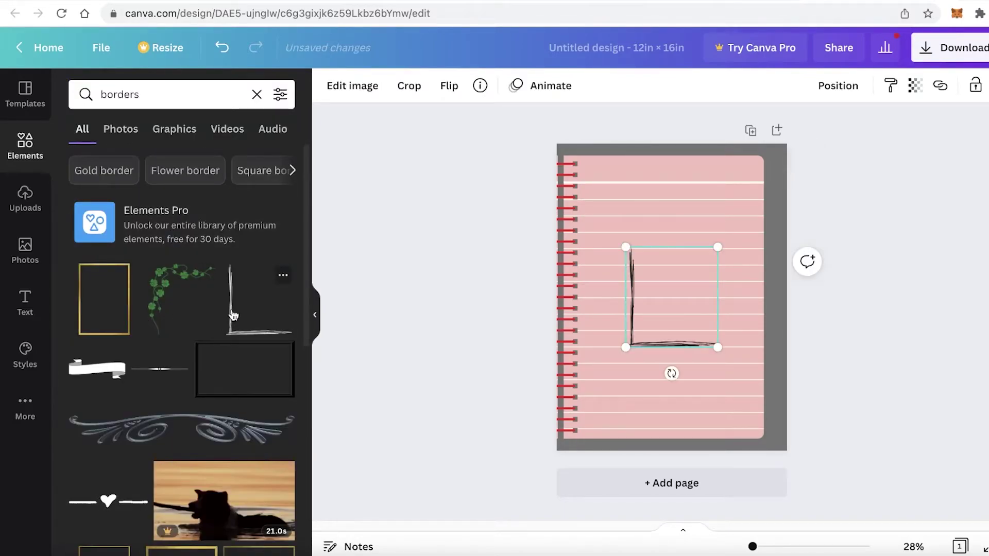
- Shrink the corner border and position it at the notebook cover's top-right corner
left_click_drag(625, 350, 673, 137)
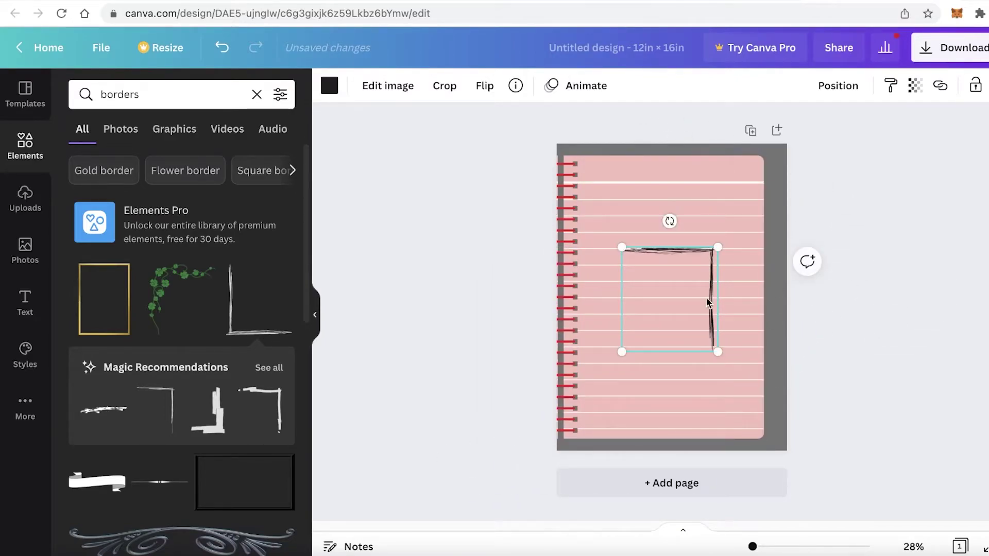
left_click_drag(717, 284, 773, 198)
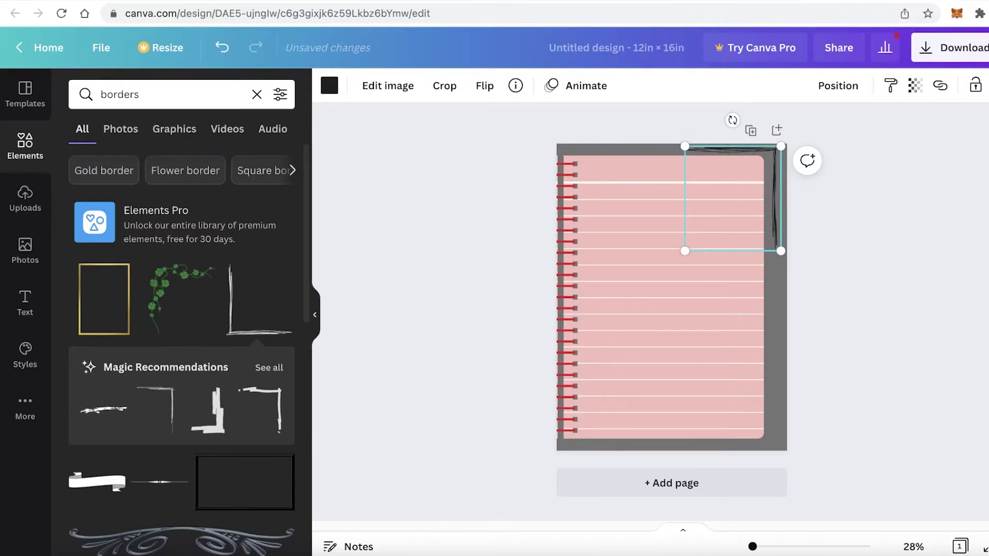
key("shift+Right")
key("shift+Right")
key("shift+Down")
key("shift+Down")
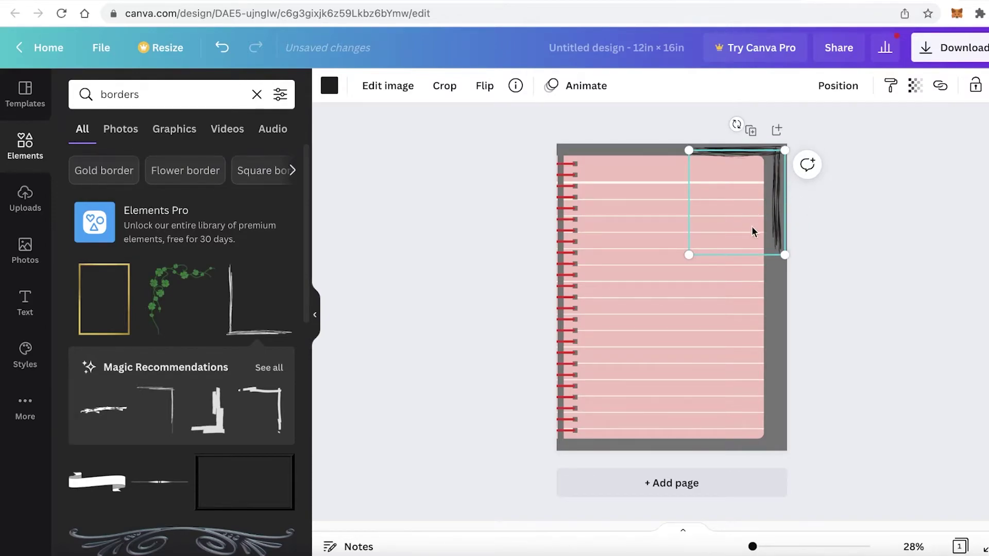
- Duplicate the border, rotate the copy 90° and place it at the bottom-right corner
left_click_drag(752, 232, 696, 379, "alt")
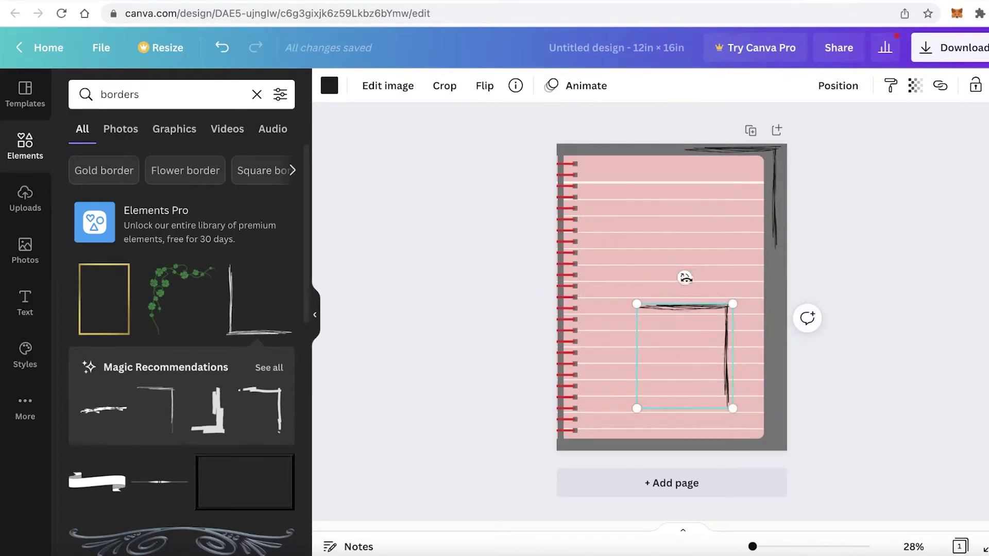
left_click_drag(685, 278, 794, 369)
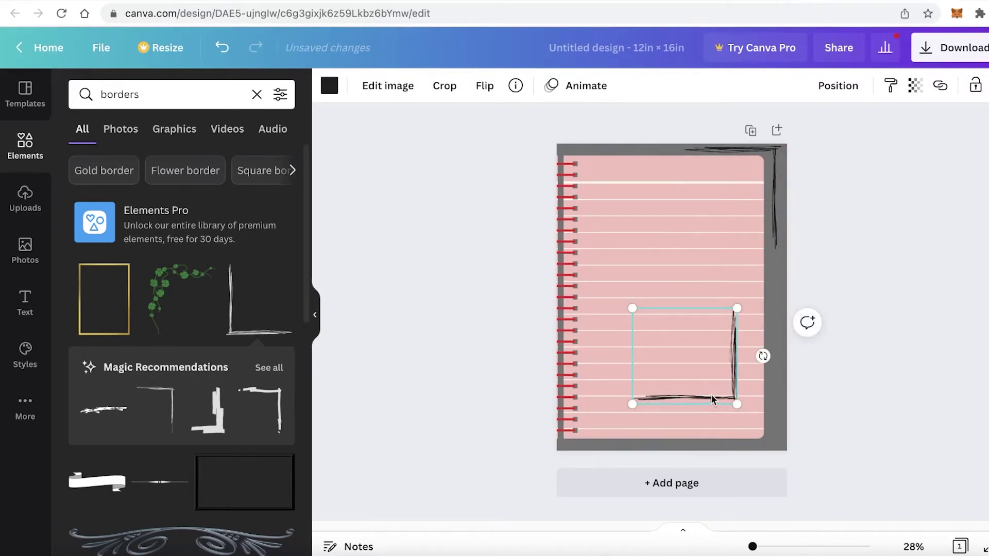
left_click_drag(712, 399, 752, 444)
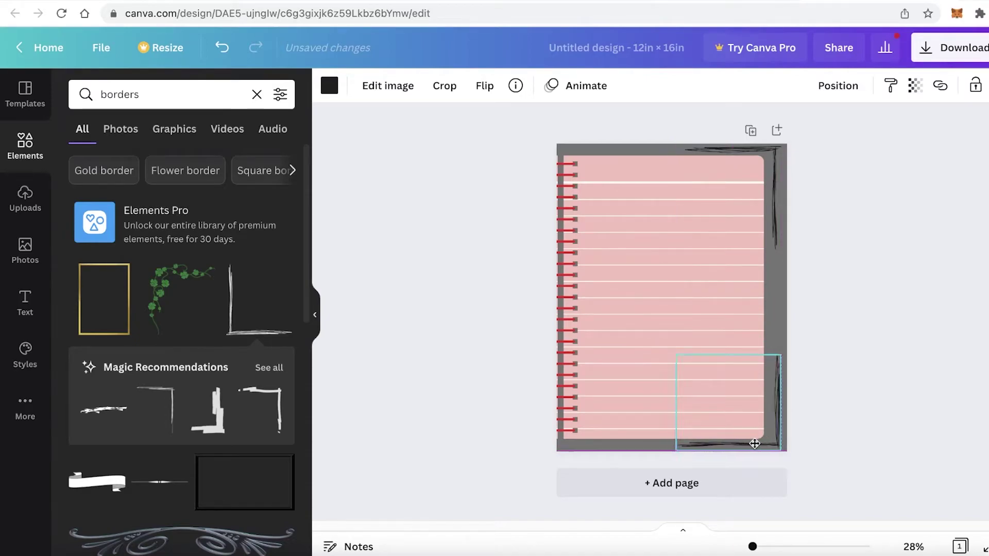
left_click(881, 412)
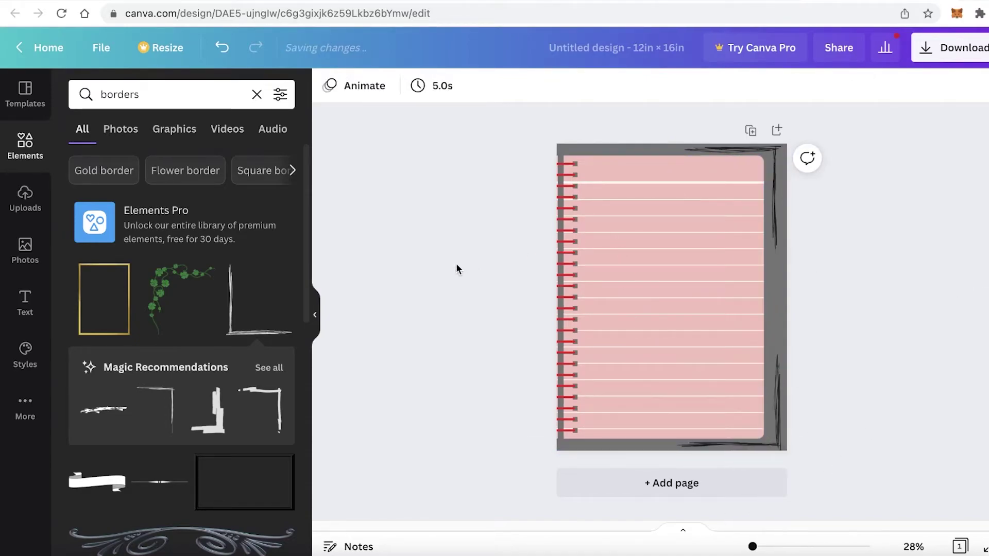
scroll(153, 386, "down", 1)
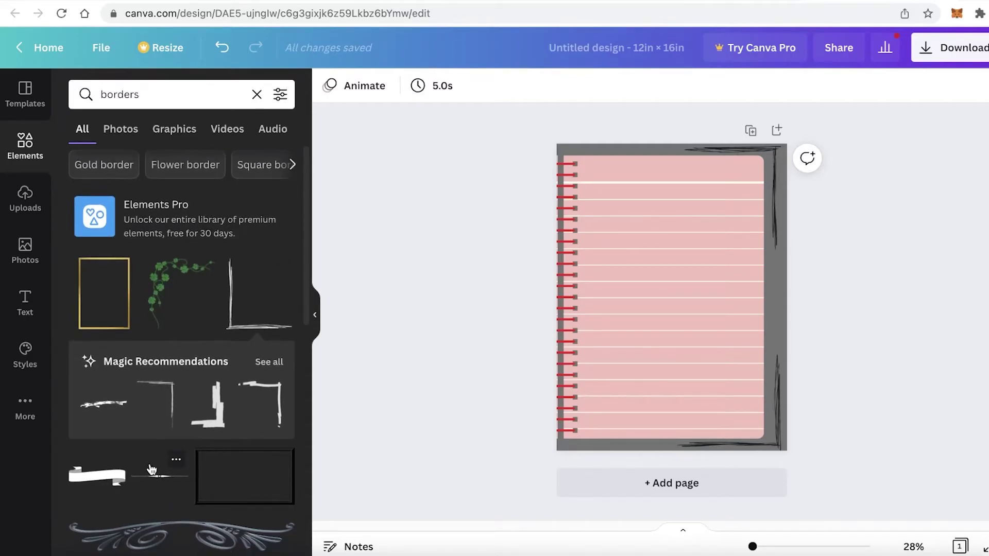
- Upload Untitled design.png from the Downloads folder into Canva
left_click(37, 199)
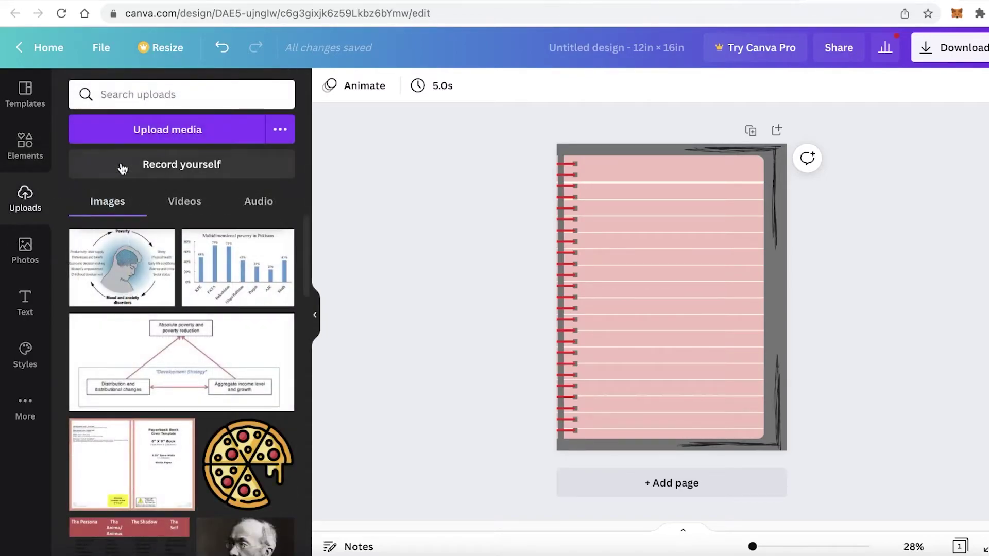
left_click(160, 132)
left_click(282, 178)
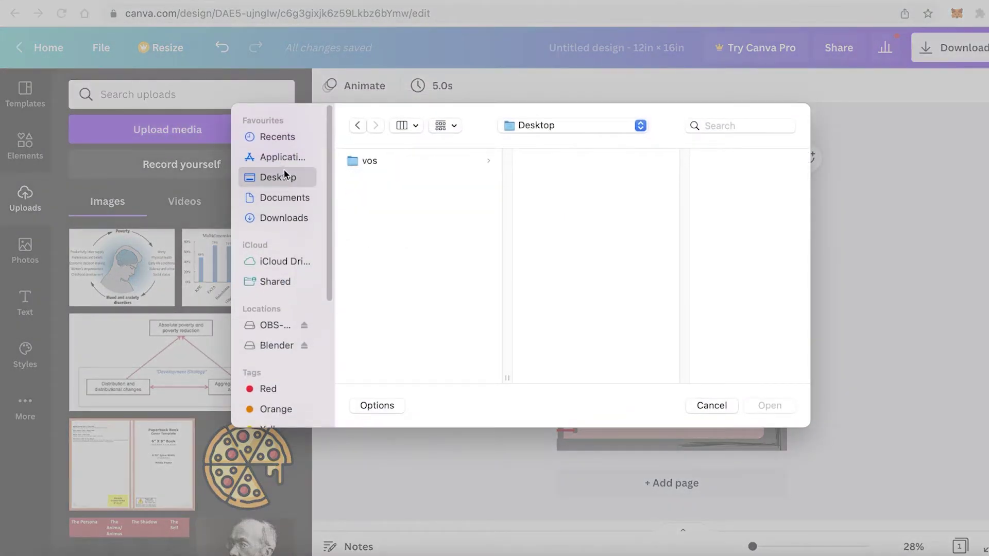
left_click(283, 200)
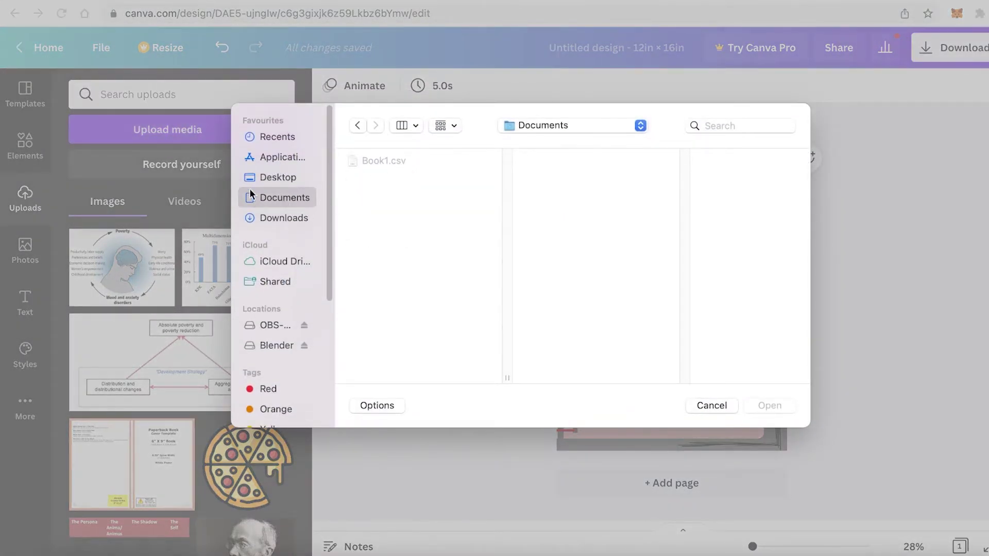
left_click(273, 218)
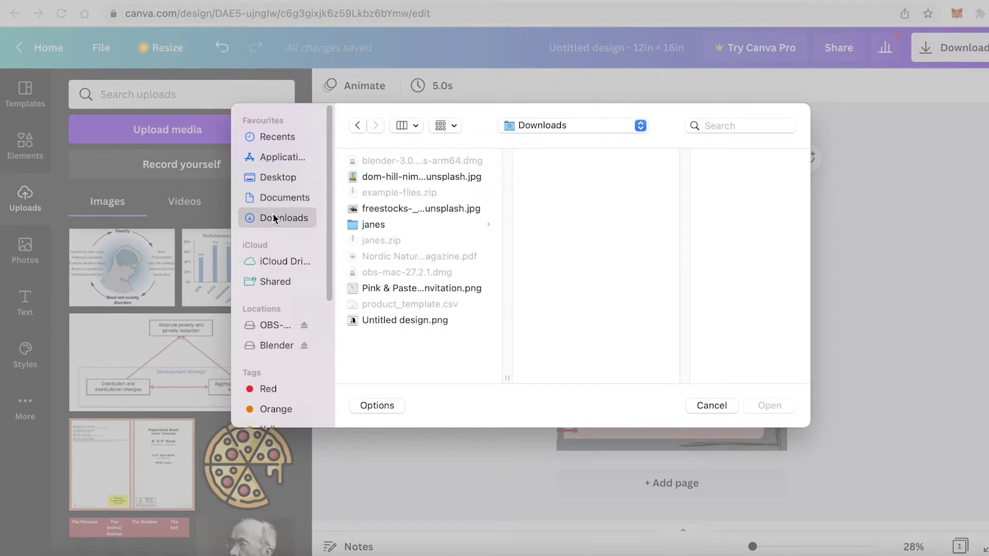
left_click(388, 320)
left_click(767, 406)
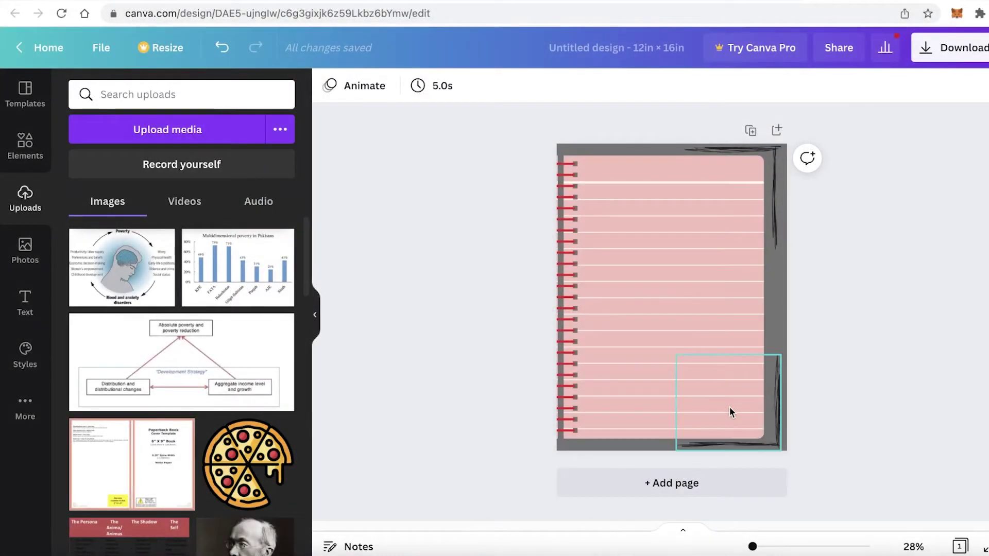
- Add the woman illustration to the page, shrink it and move it down to the centre line
left_click(760, 423)
left_click(424, 316)
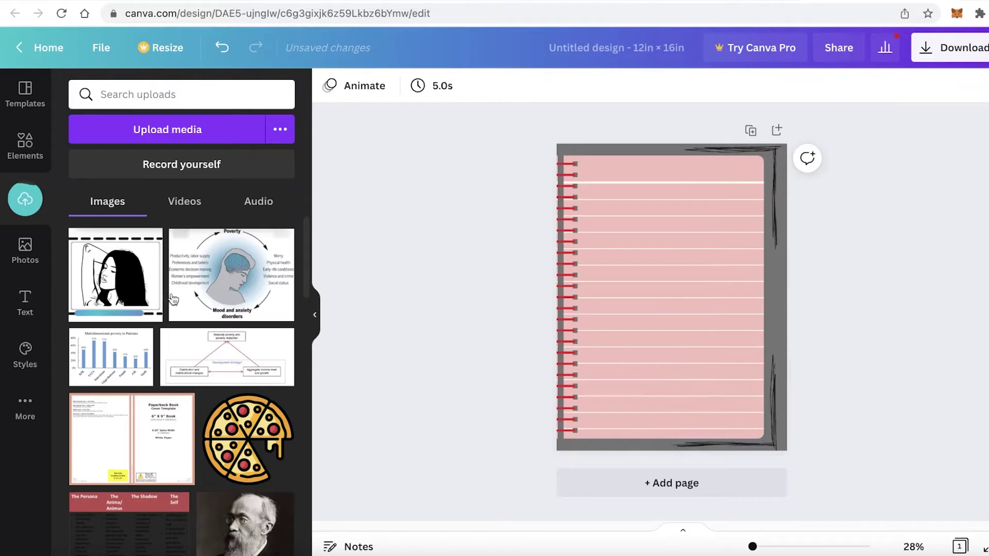
left_click(89, 281)
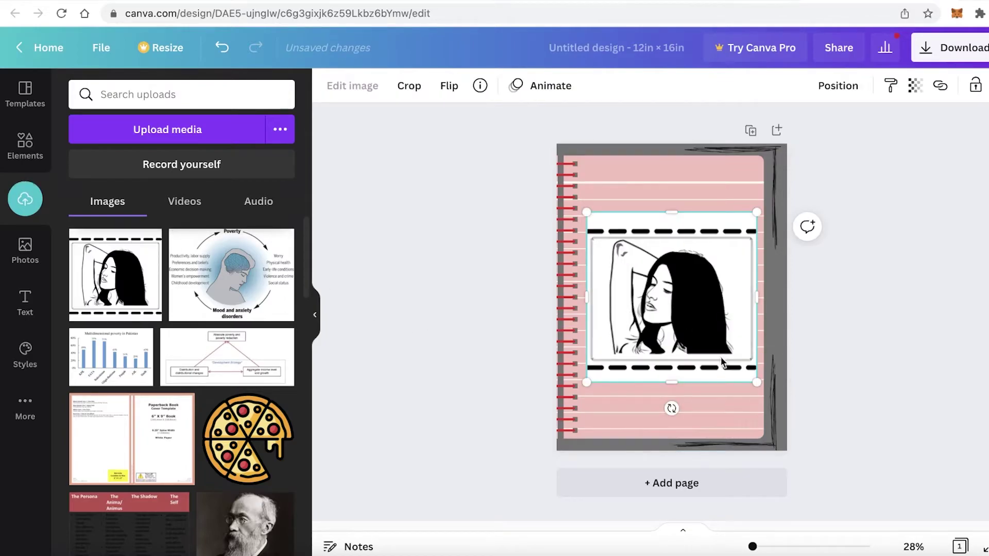
left_click_drag(756, 382, 742, 371)
left_click_drag(707, 298, 715, 352)
left_click(28, 309)
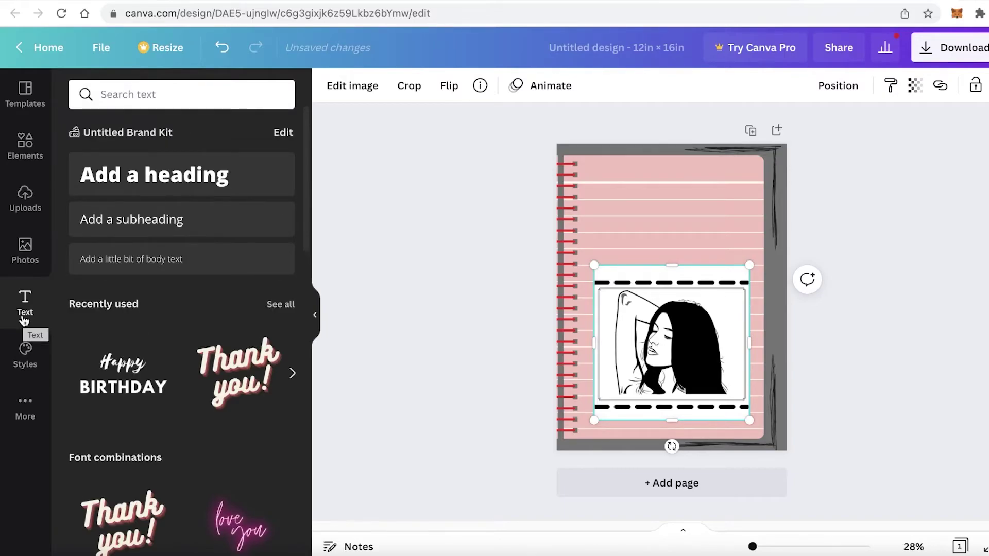
- Add the Blue Wood font combination and move it to the top of the page
scroll(128, 258, "down", 6)
scroll(111, 258, "up", 6)
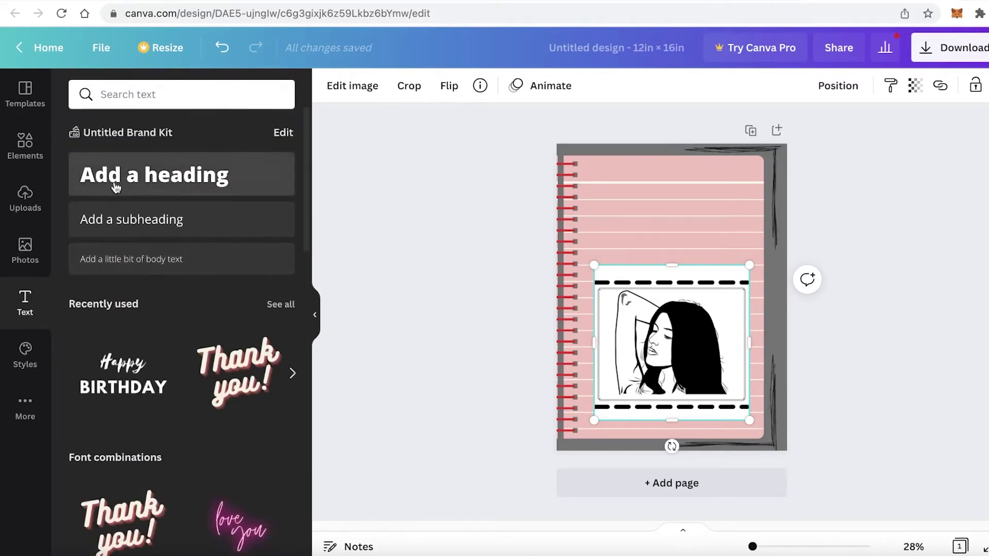
scroll(163, 195, "down", 5)
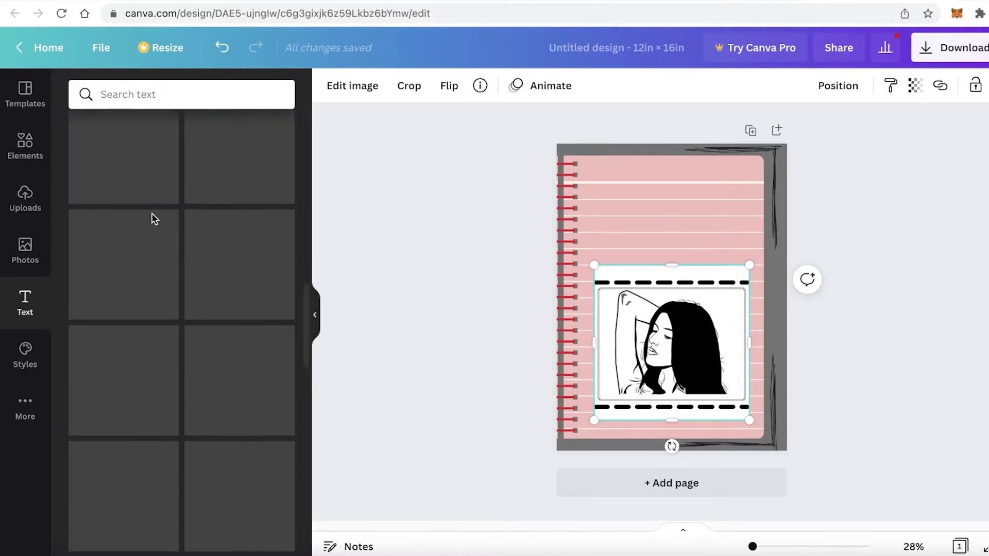
scroll(180, 360, "down", 10)
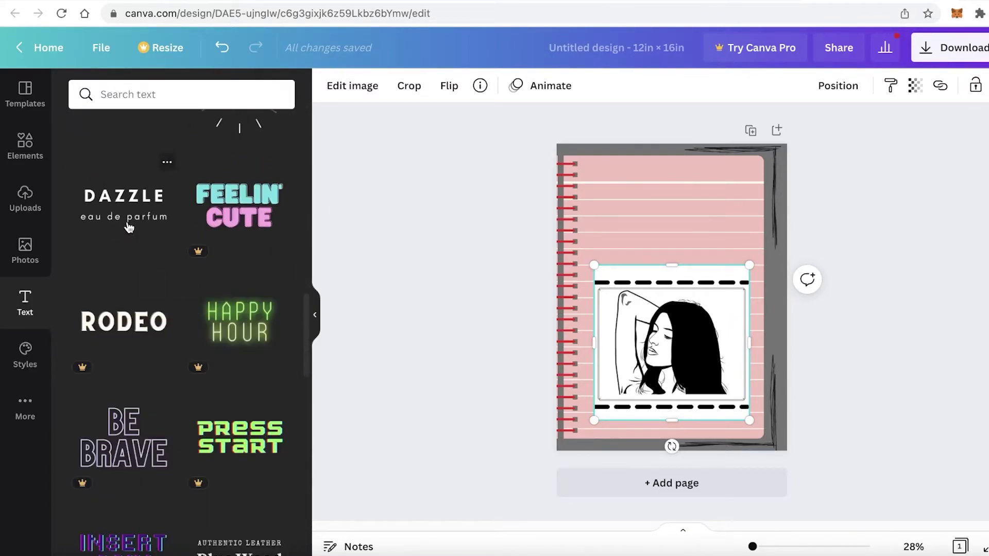
scroll(155, 309, "down", 1)
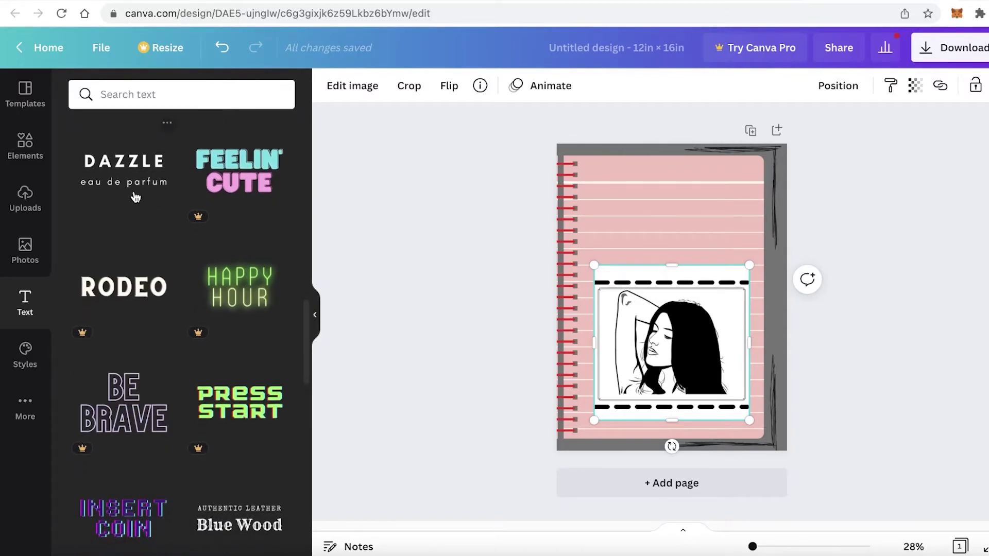
scroll(136, 205, "down", 1)
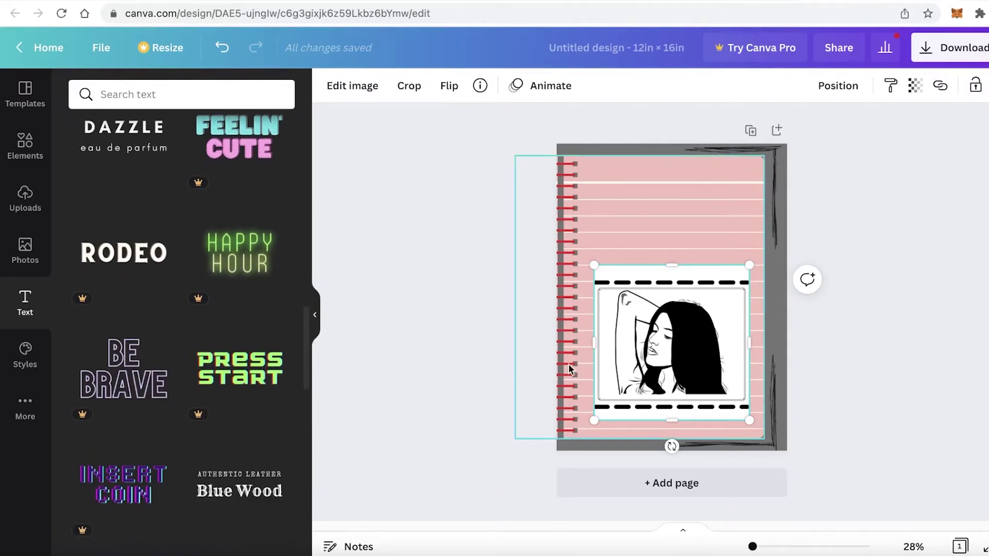
left_click(240, 486)
left_click_drag(659, 301, 633, 190)
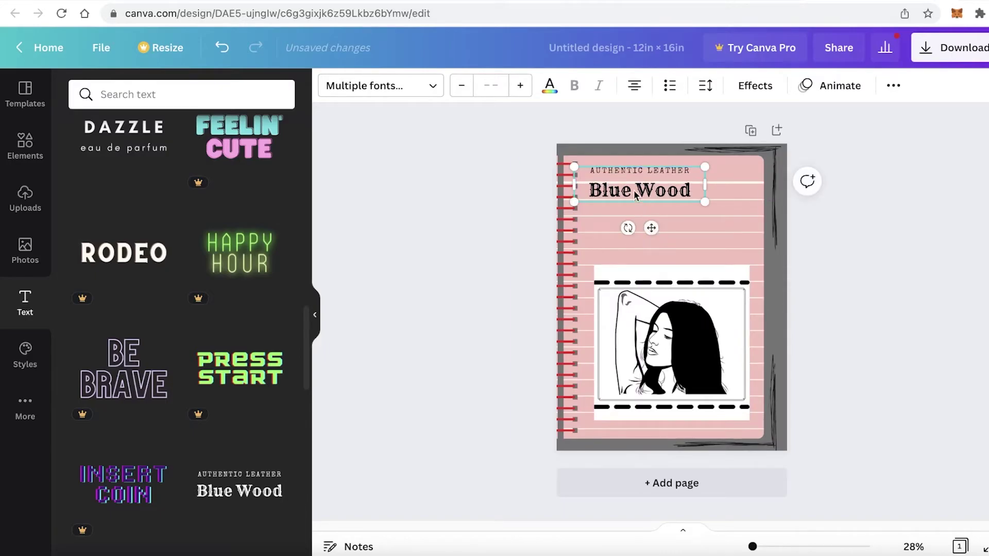
- Replace the AUTHENTIC LEATHER line with 'B', centre the text and lower the BE EMPOWERED / BUY NOW headline
left_click(635, 162)
double_click(636, 169)
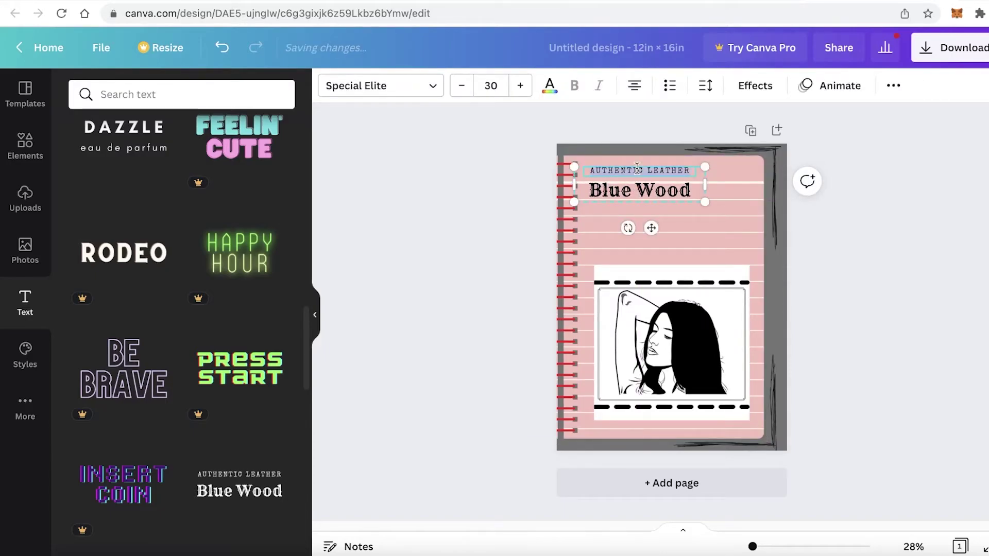
type("BE EMPOWERED")
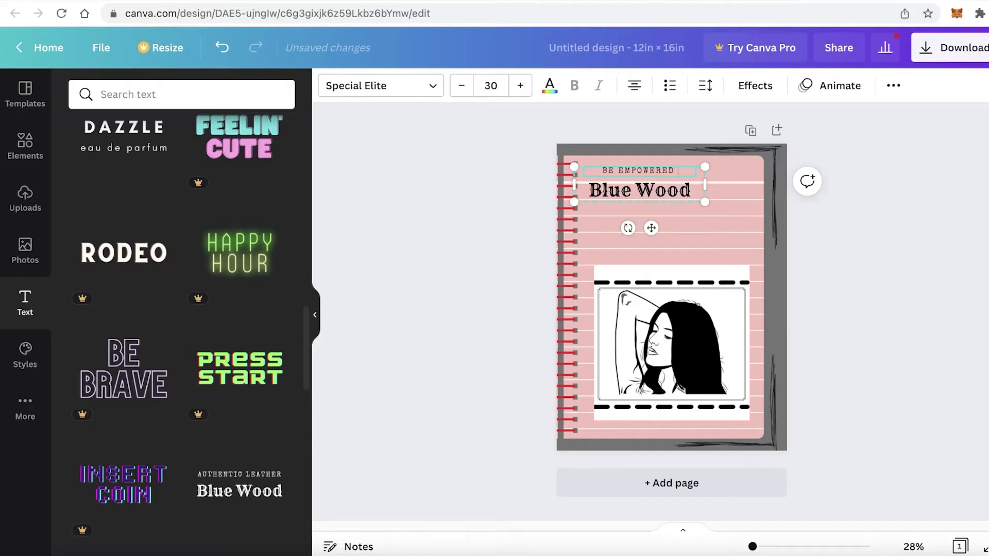
left_click_drag(651, 228, 667, 228)
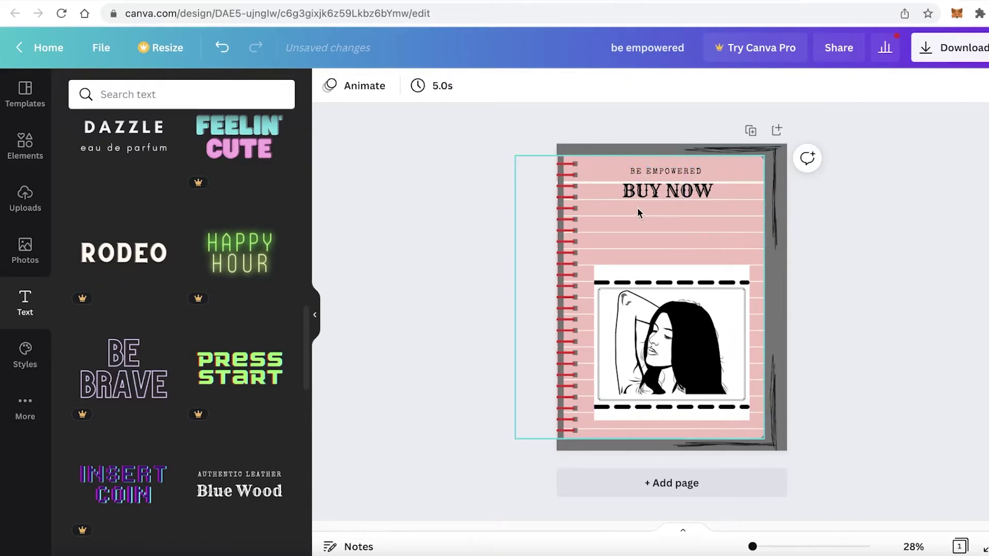
left_click(648, 197)
left_click_drag(648, 197, 648, 226)
key("Escape")
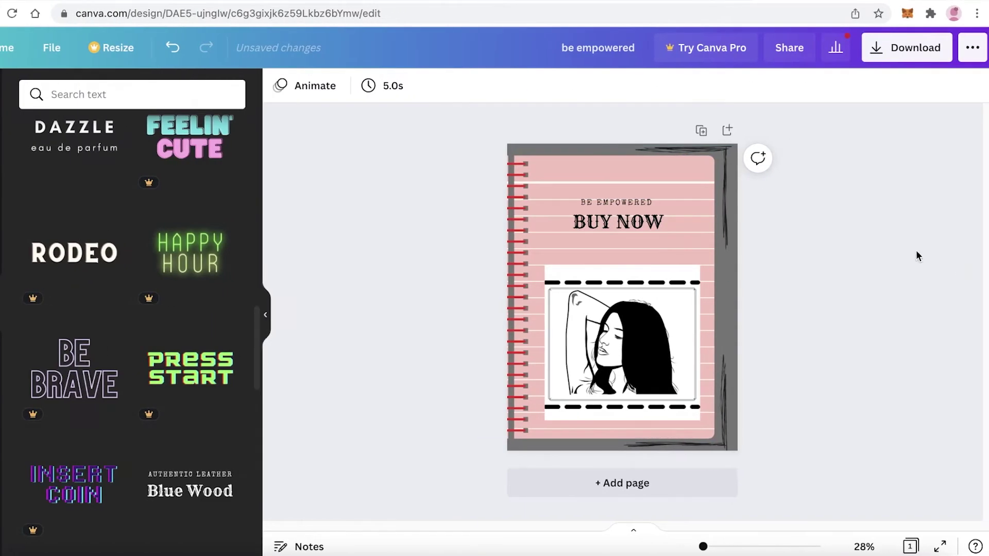
- Download the design as a PNG file
left_click(898, 60)
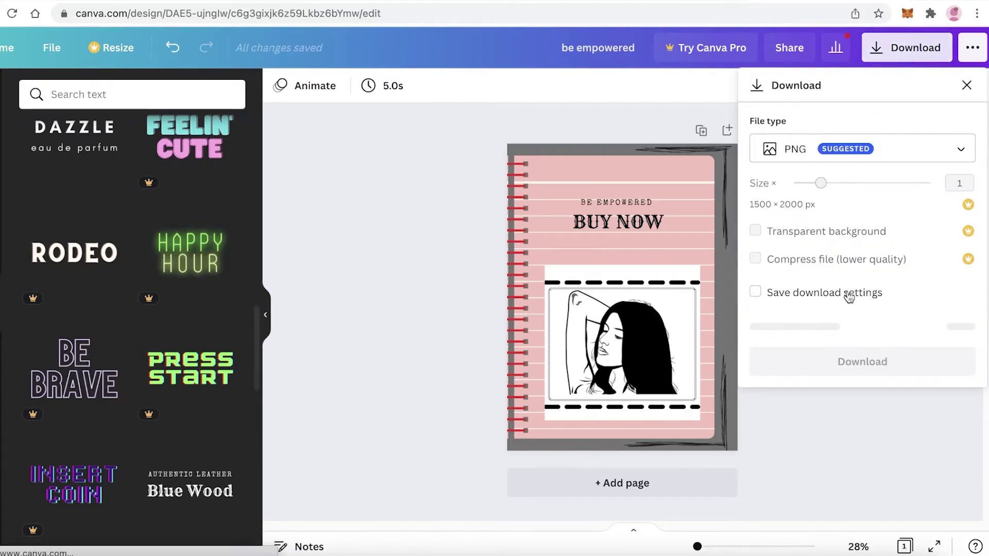
left_click(858, 149)
left_click(858, 150)
left_click(856, 320)
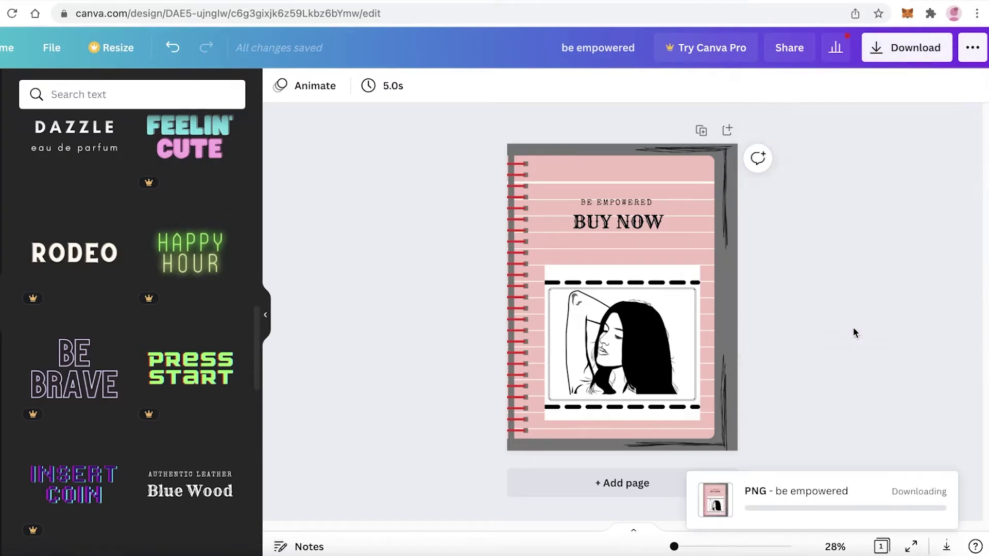
left_click(647, 4)
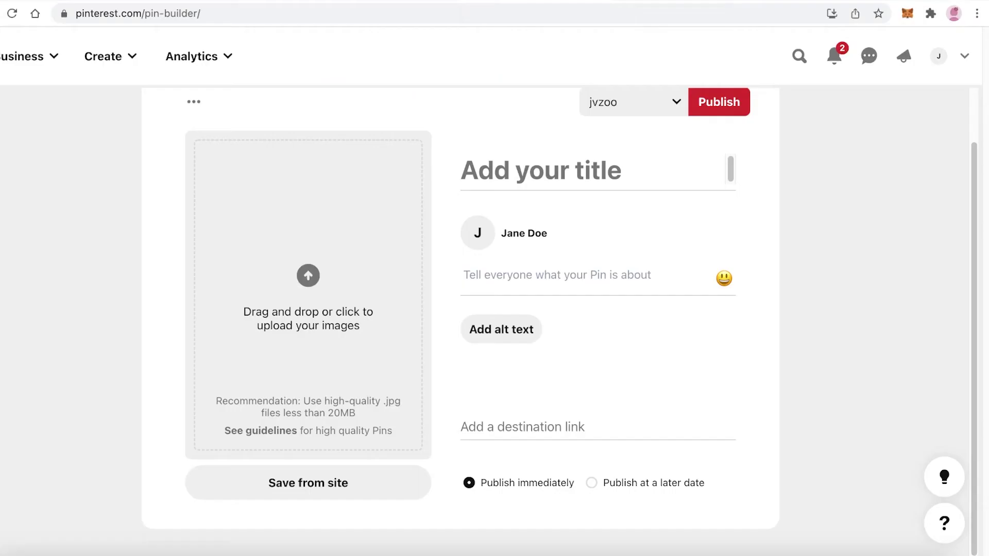
- Upload be empowered.png from Downloads as the pin image
left_click(294, 304)
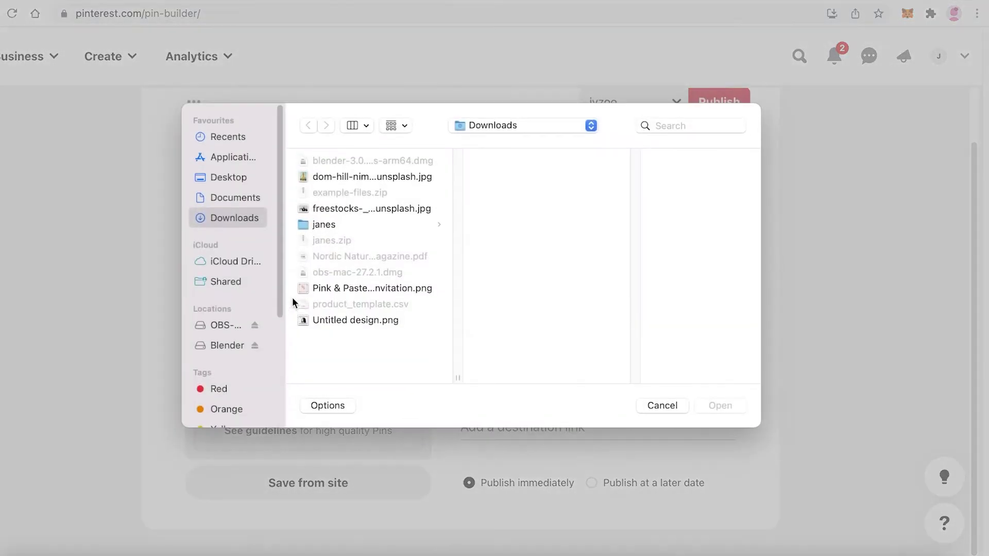
left_click(682, 406)
left_click(317, 278)
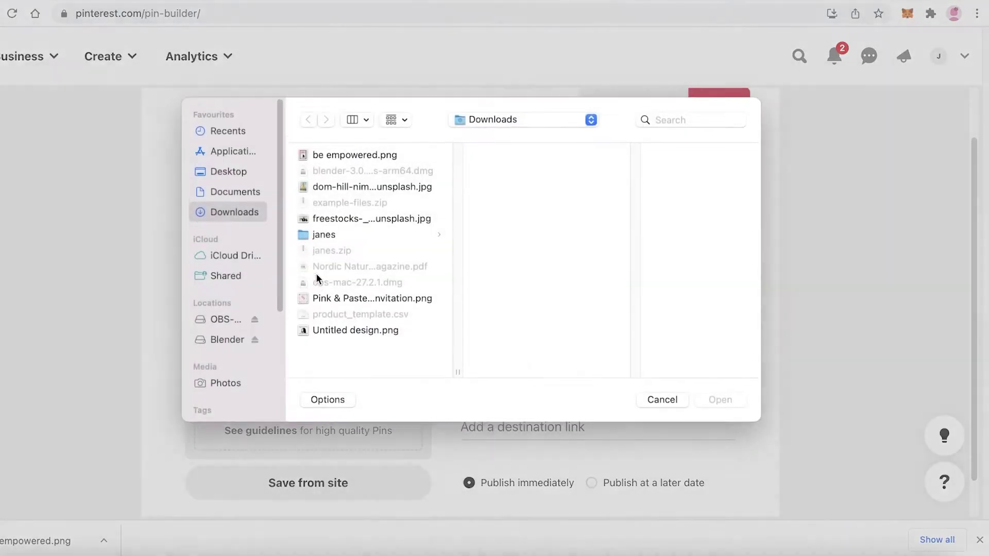
left_click(353, 162)
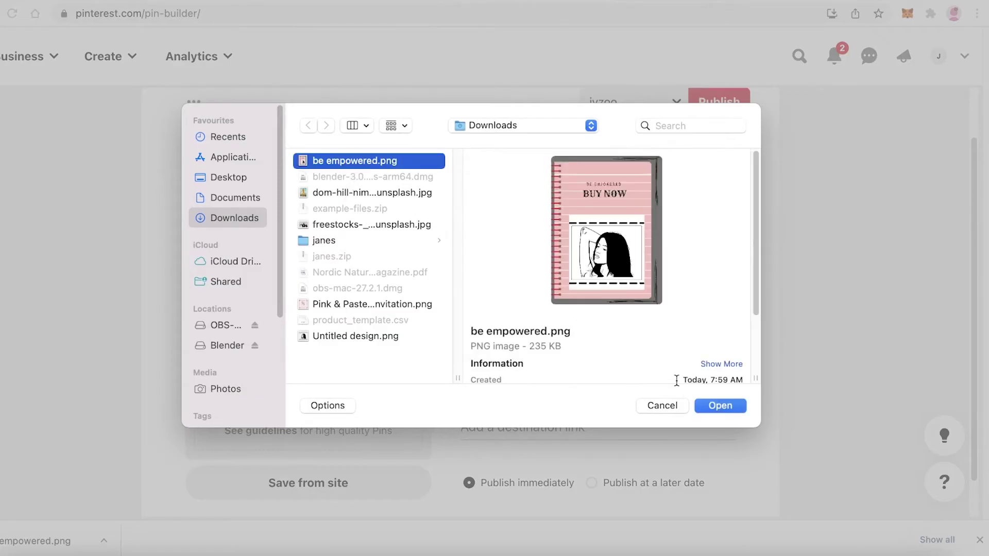
left_click(716, 407)
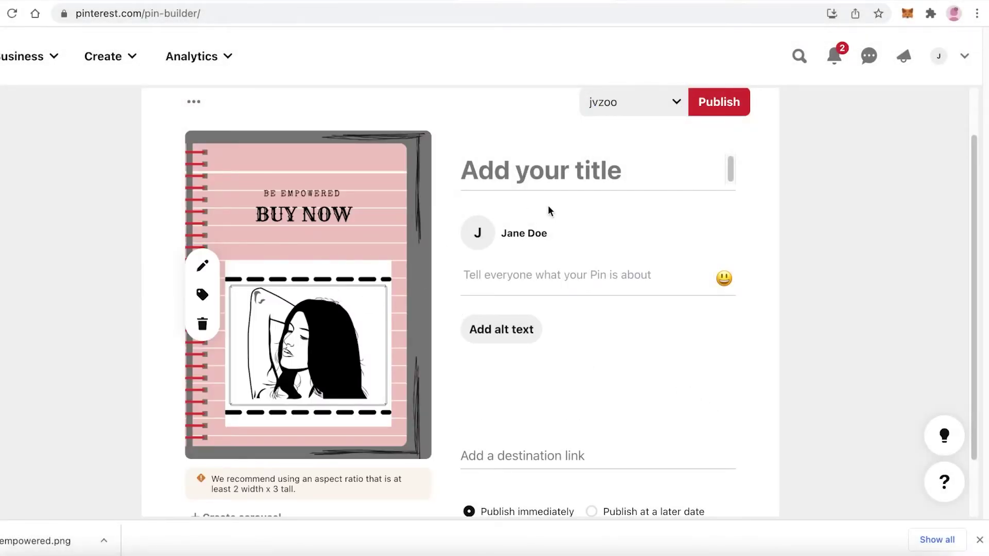
- Type the apparel-themed pin description ('Feeapparel to reflect u') in the description field
left_click(538, 268)
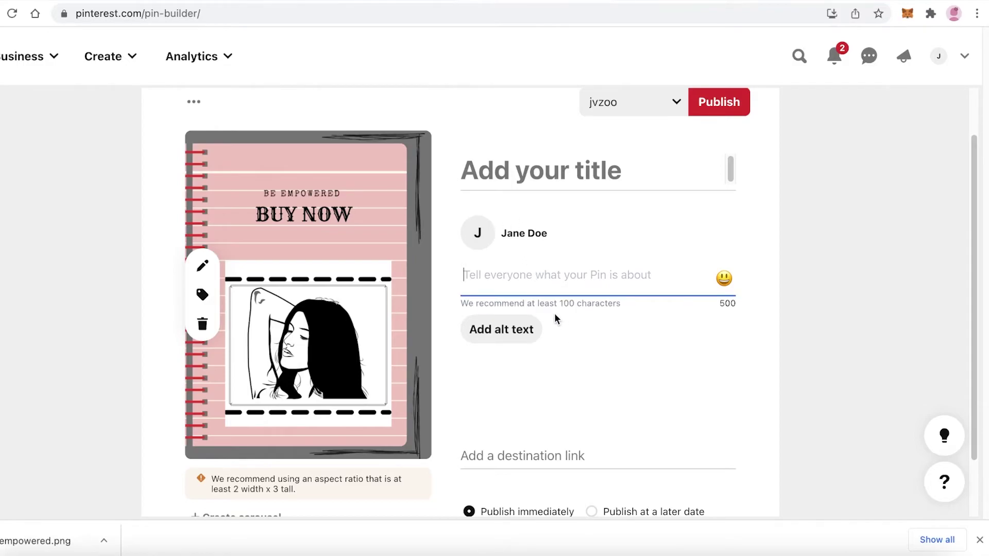
type("Fee")
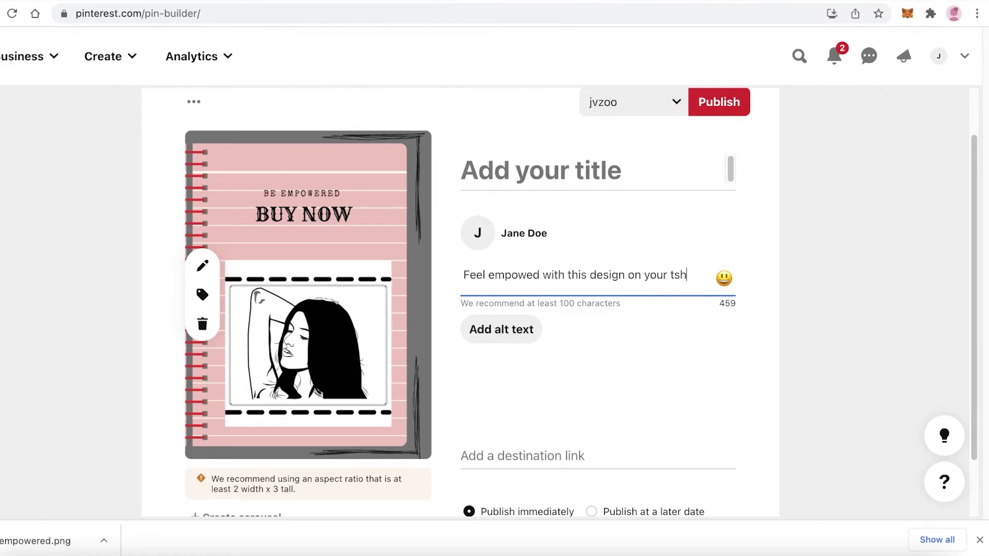
type("apparel to reflect u")
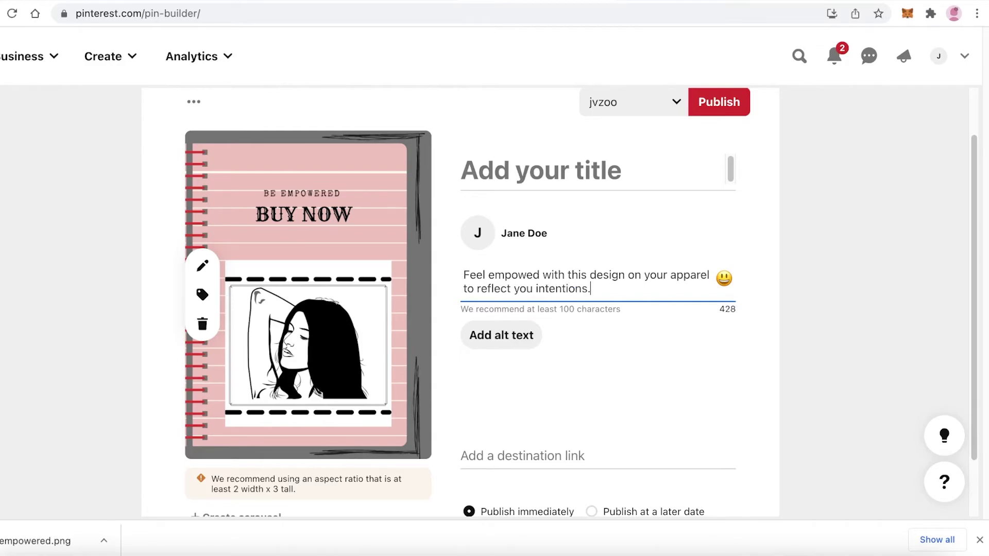
left_click(332, 174)
scroll(332, 174, "down", 1)
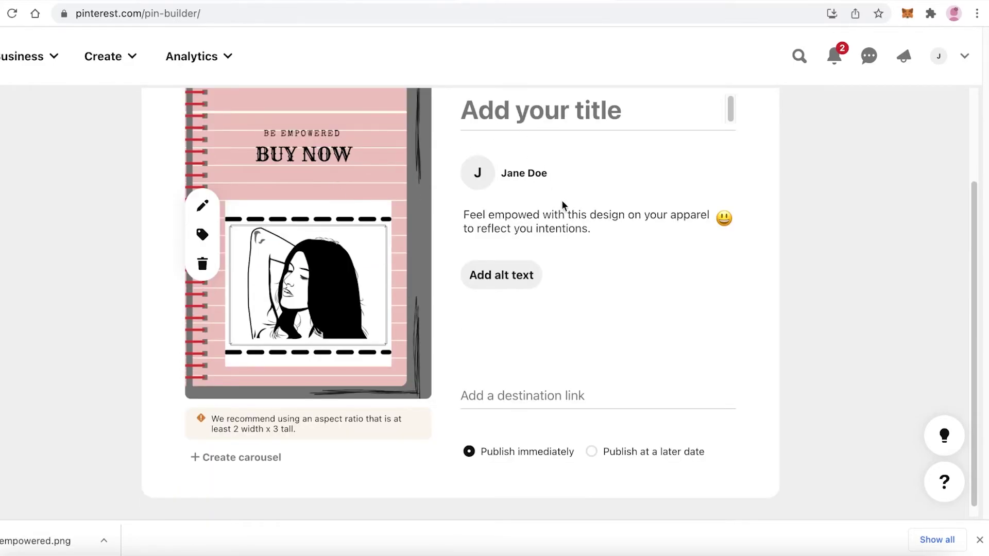
left_click(569, 228)
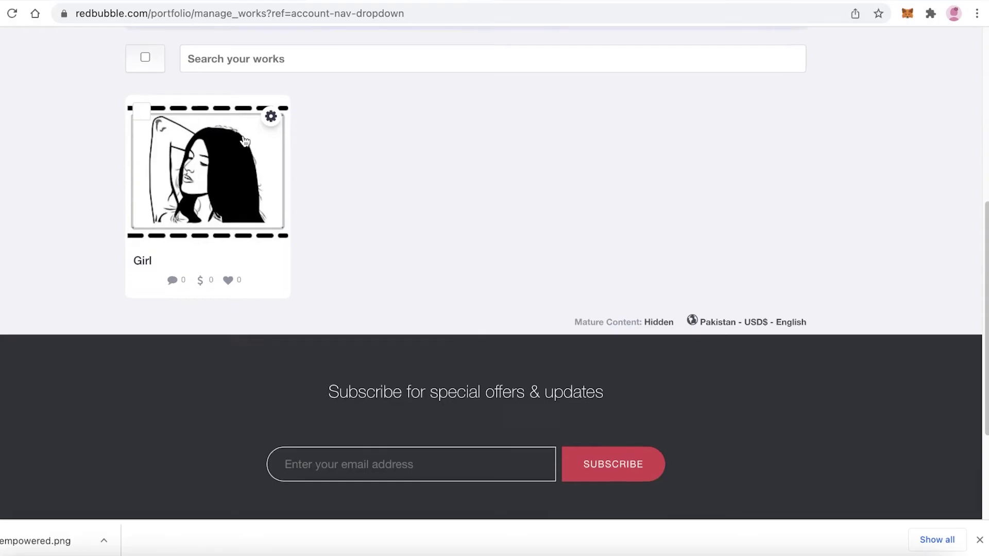
scroll(700, 118, "up", 7)
scroll(690, 155, "down", 2)
mouse_move(136, 97)
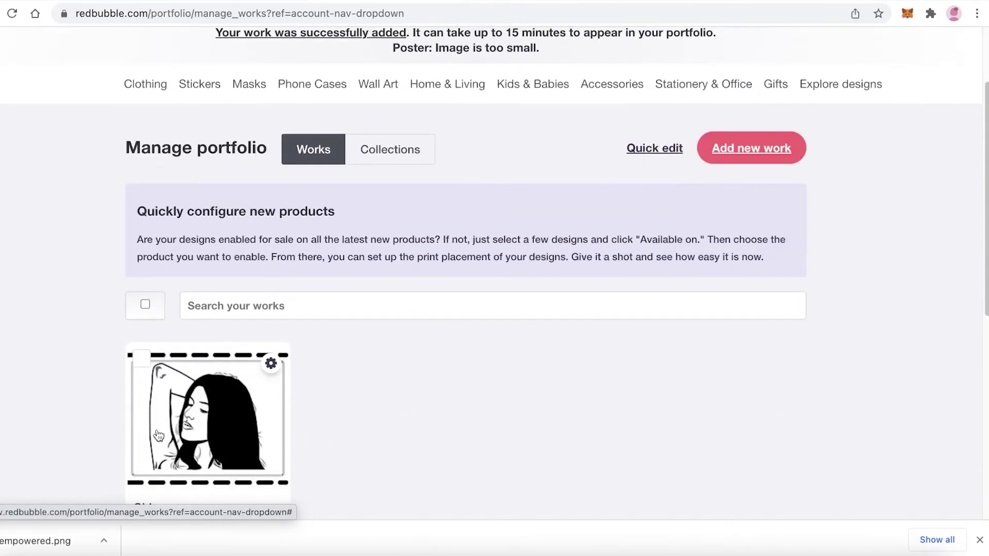
left_click(206, 412)
scroll(200, 400, "down", 5)
left_click(217, 242)
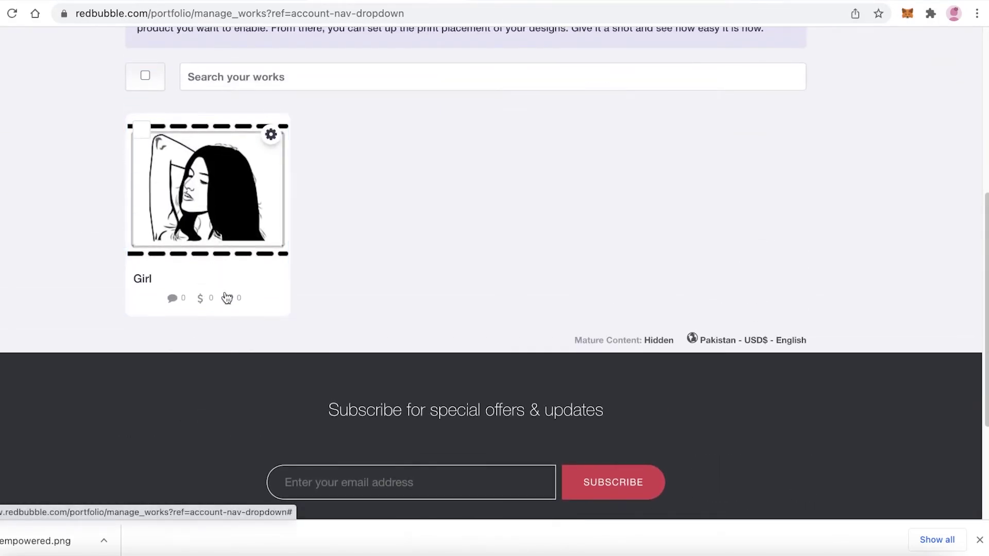
left_click(140, 285)
scroll(145, 281, "up", 3)
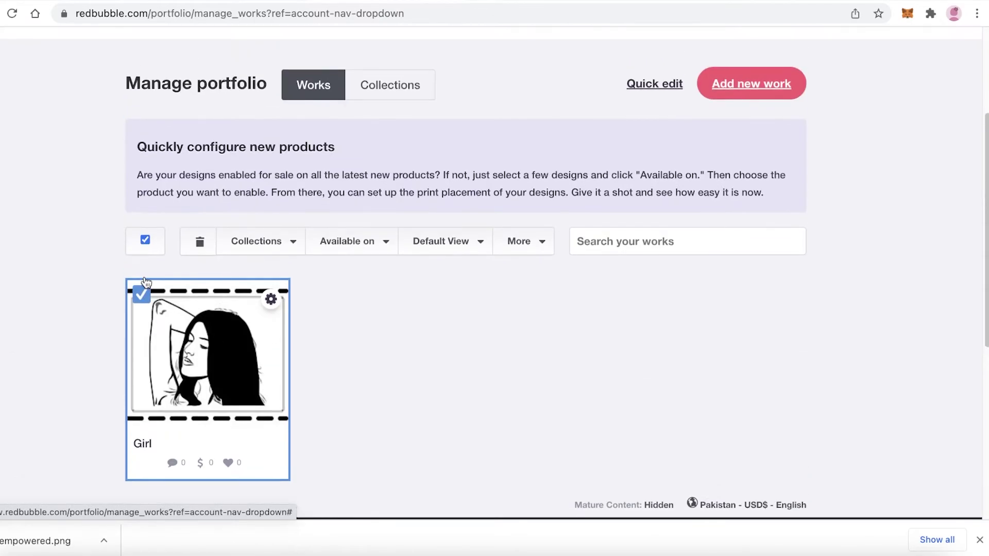
left_click(162, 349)
scroll(163, 349, "up", 3)
mouse_move(727, 208)
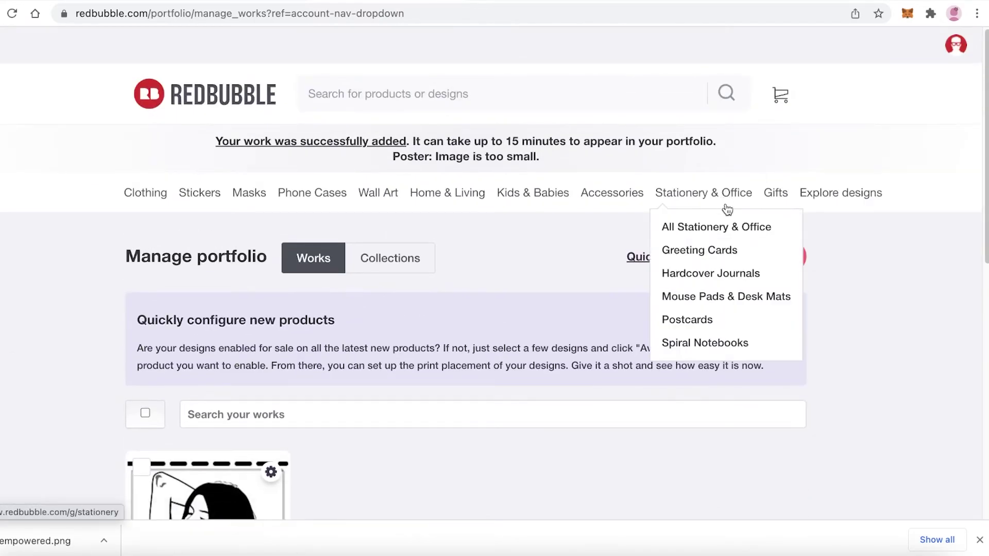
left_click(138, 200)
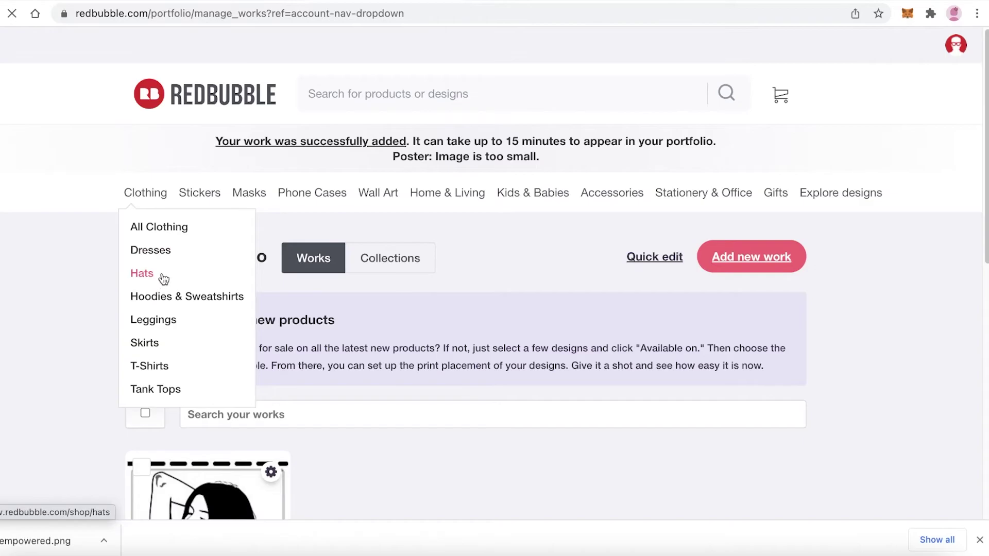
scroll(350, 230, "down", 10)
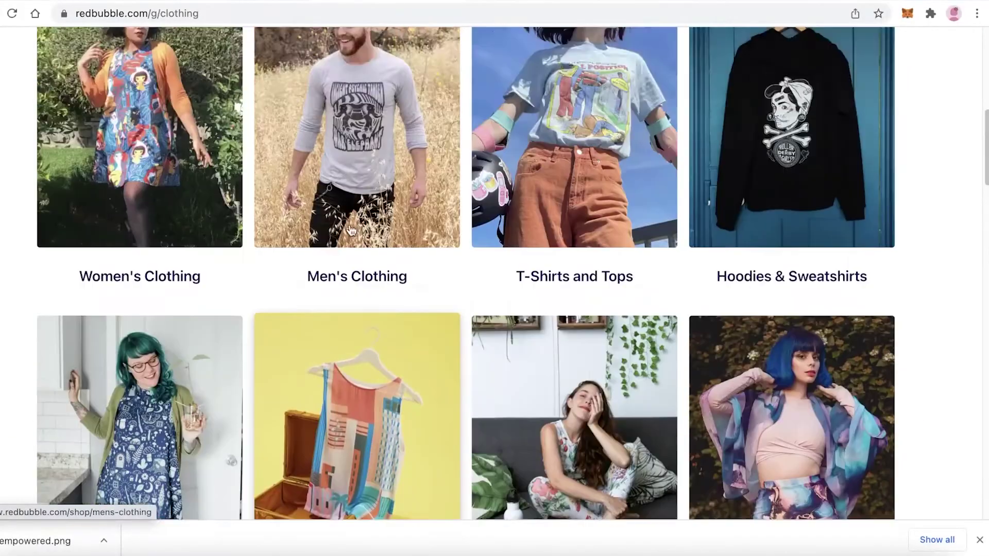
scroll(350, 231, "up", 10)
left_click(866, 102)
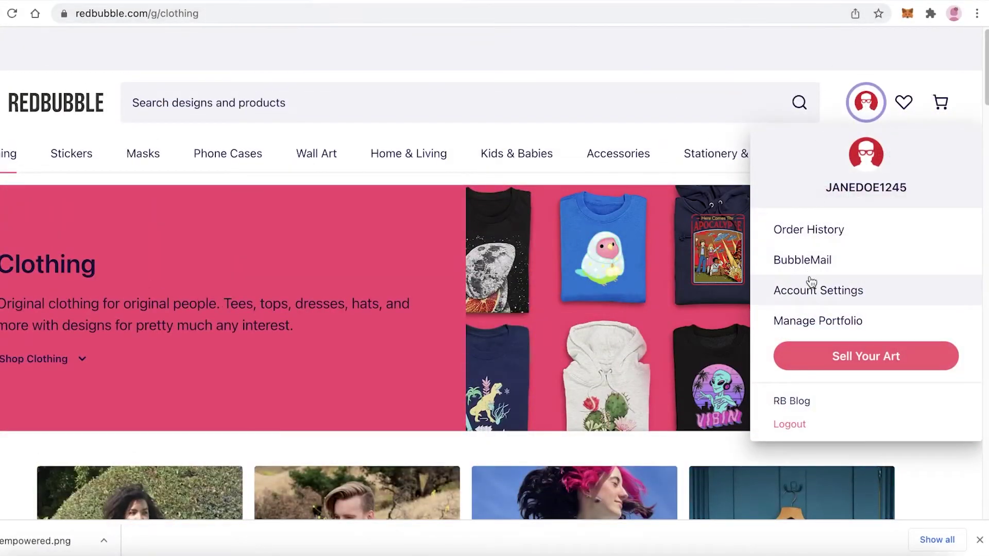
left_click(830, 352)
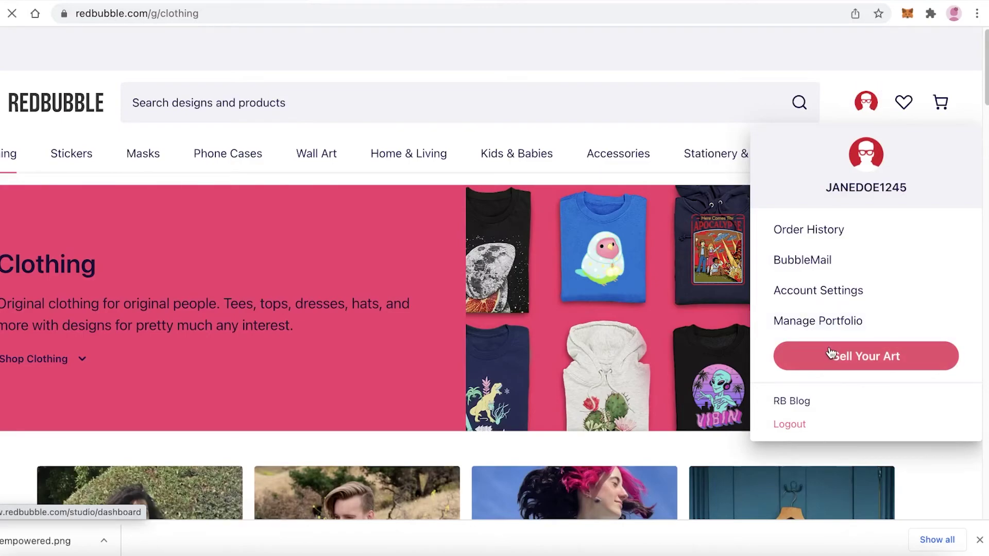
scroll(834, 273, "down", 5)
scroll(750, 282, "up", 5)
scroll(360, 264, "down", 1)
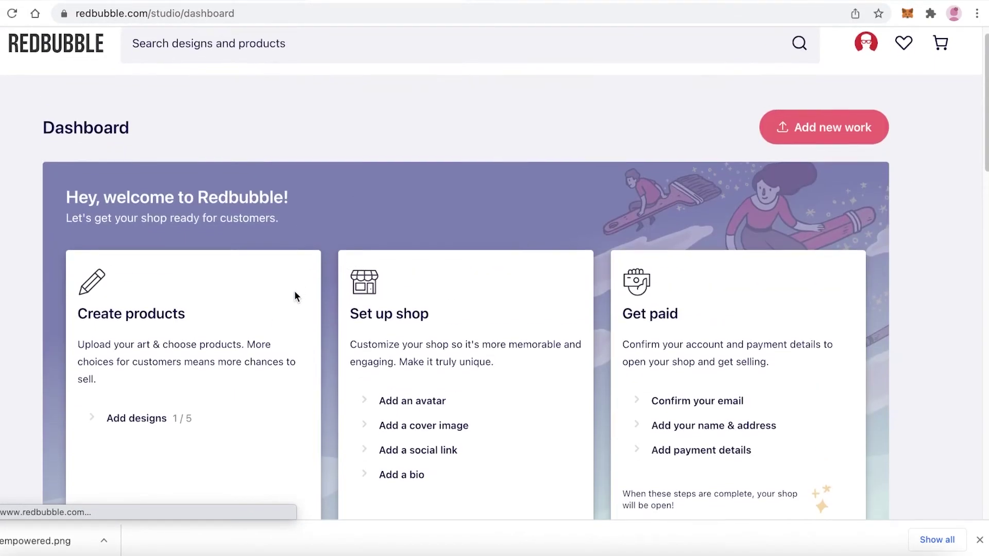
scroll(292, 295, "down", 4)
left_click(155, 218)
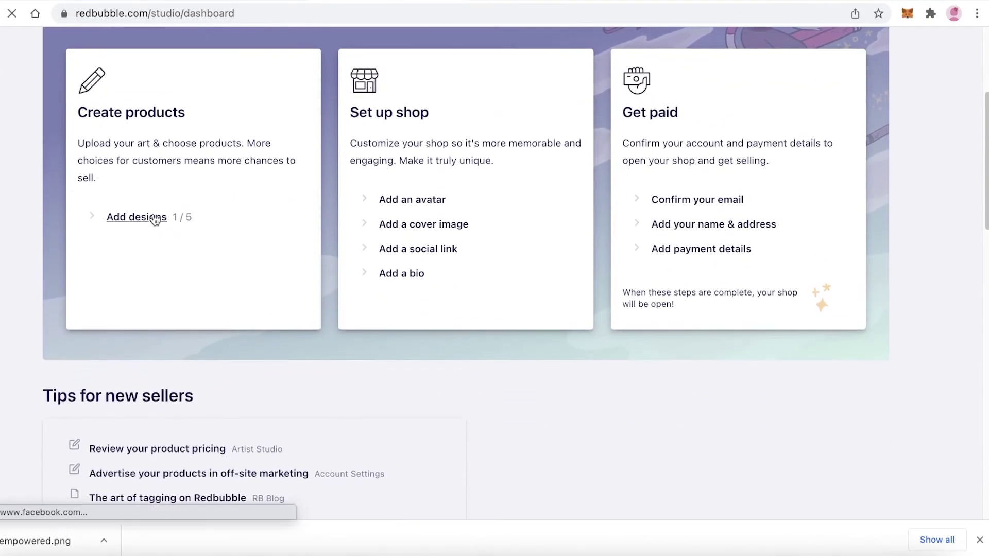
scroll(212, 271, "down", 10)
scroll(273, 264, "up", 2)
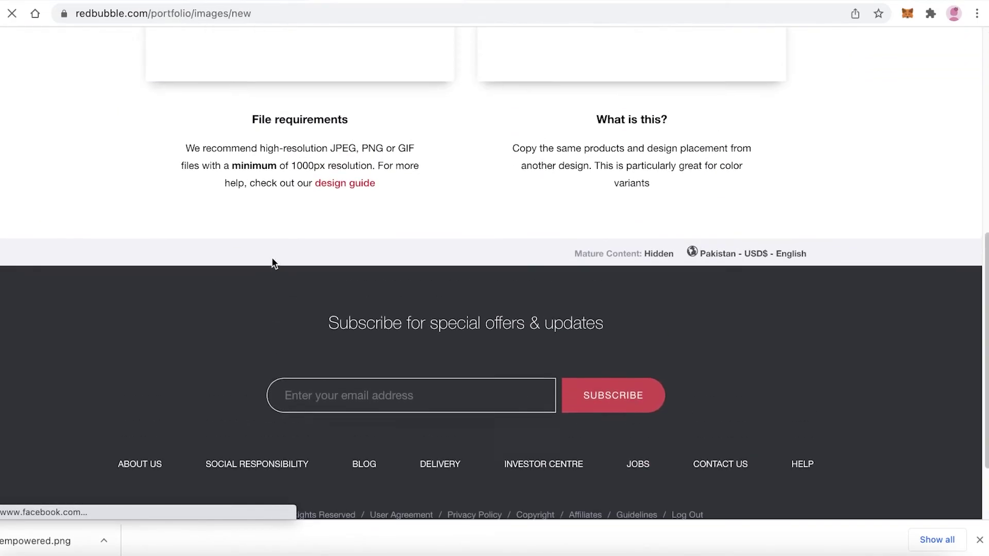
scroll(661, 175, "up", 5)
left_click(661, 175)
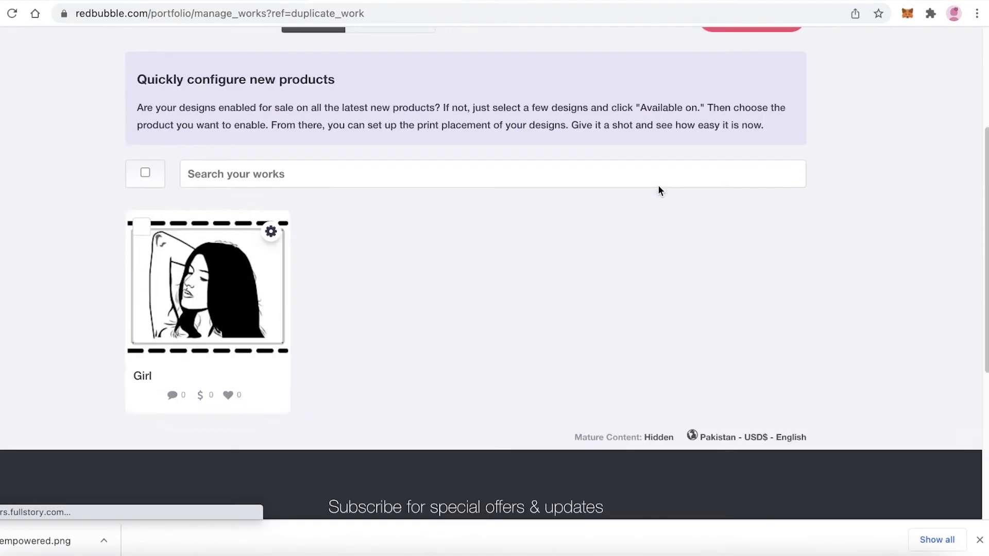
scroll(658, 191, "down", 4)
scroll(269, 172, "up", 3)
left_click(270, 200)
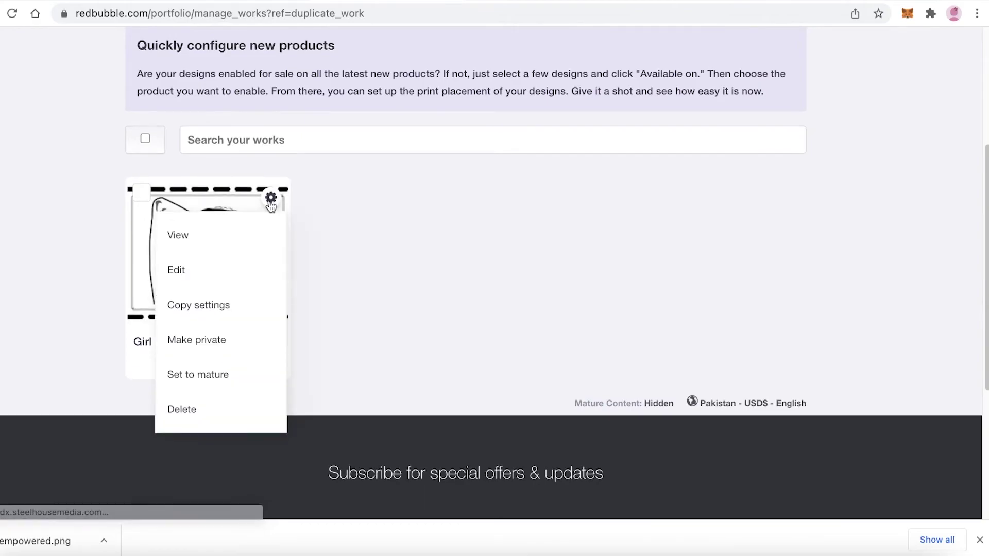
scroll(458, 185, "up", 3)
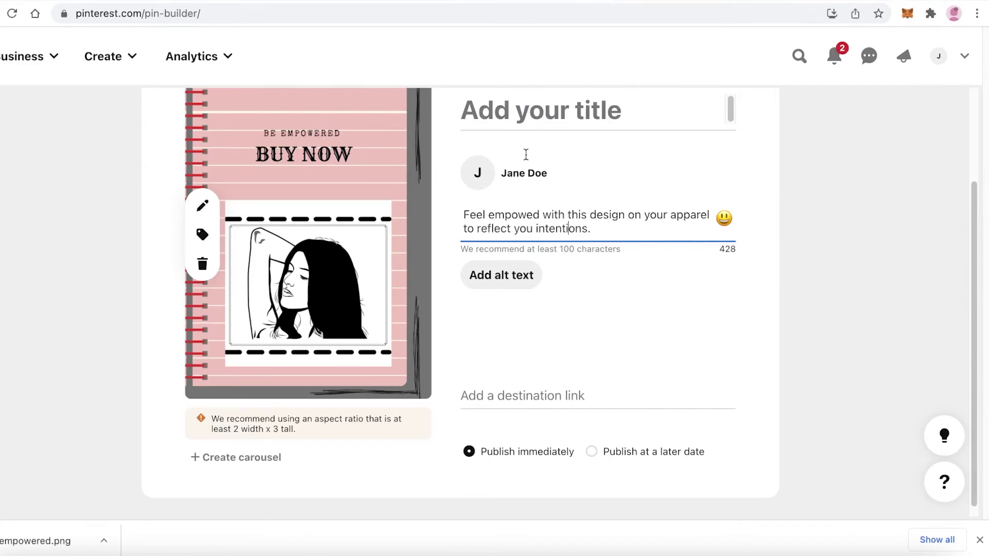
- Scroll through the pin builder to review the cover image and apparel description
scroll(456, 101, "up", 2)
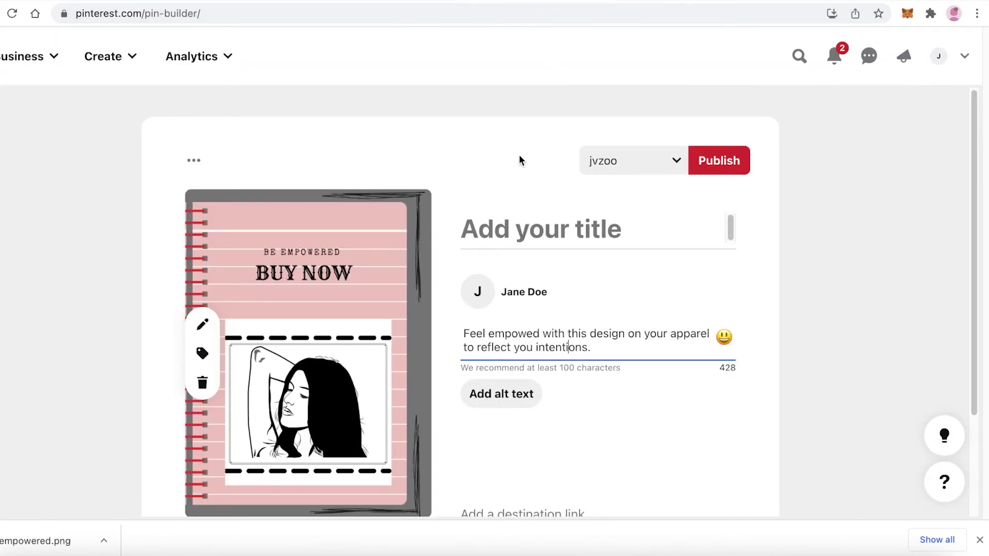
scroll(534, 177, "down", 3)
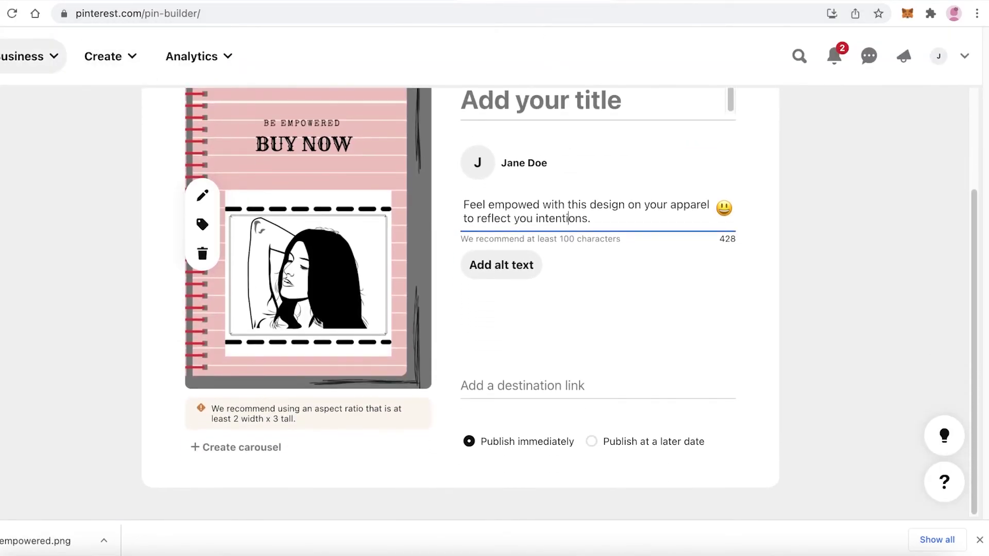